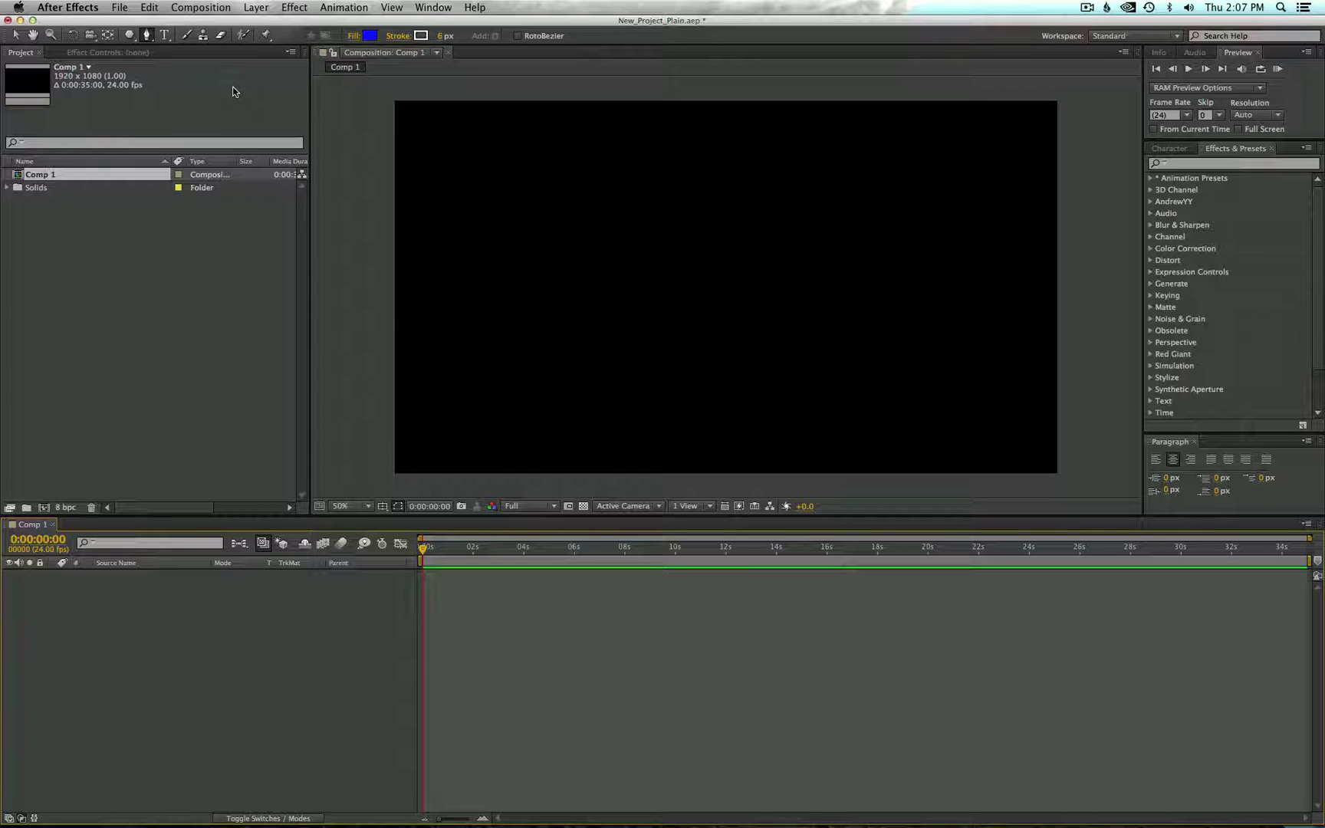
# Create a new blue solid layer in Comp 1 with the default solid settings
pyautogui.click(256, 8)
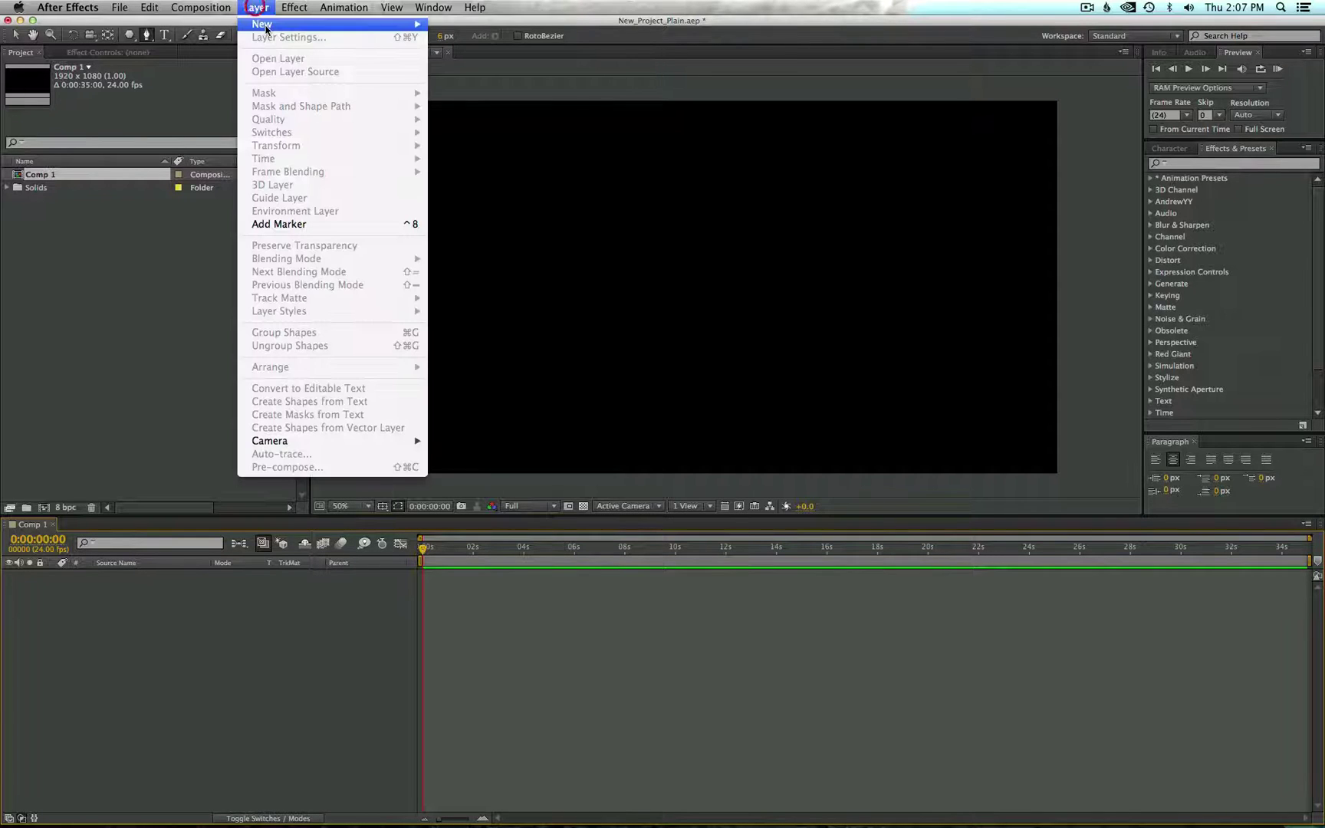
pyautogui.moveTo(264, 23)
pyautogui.click(468, 41)
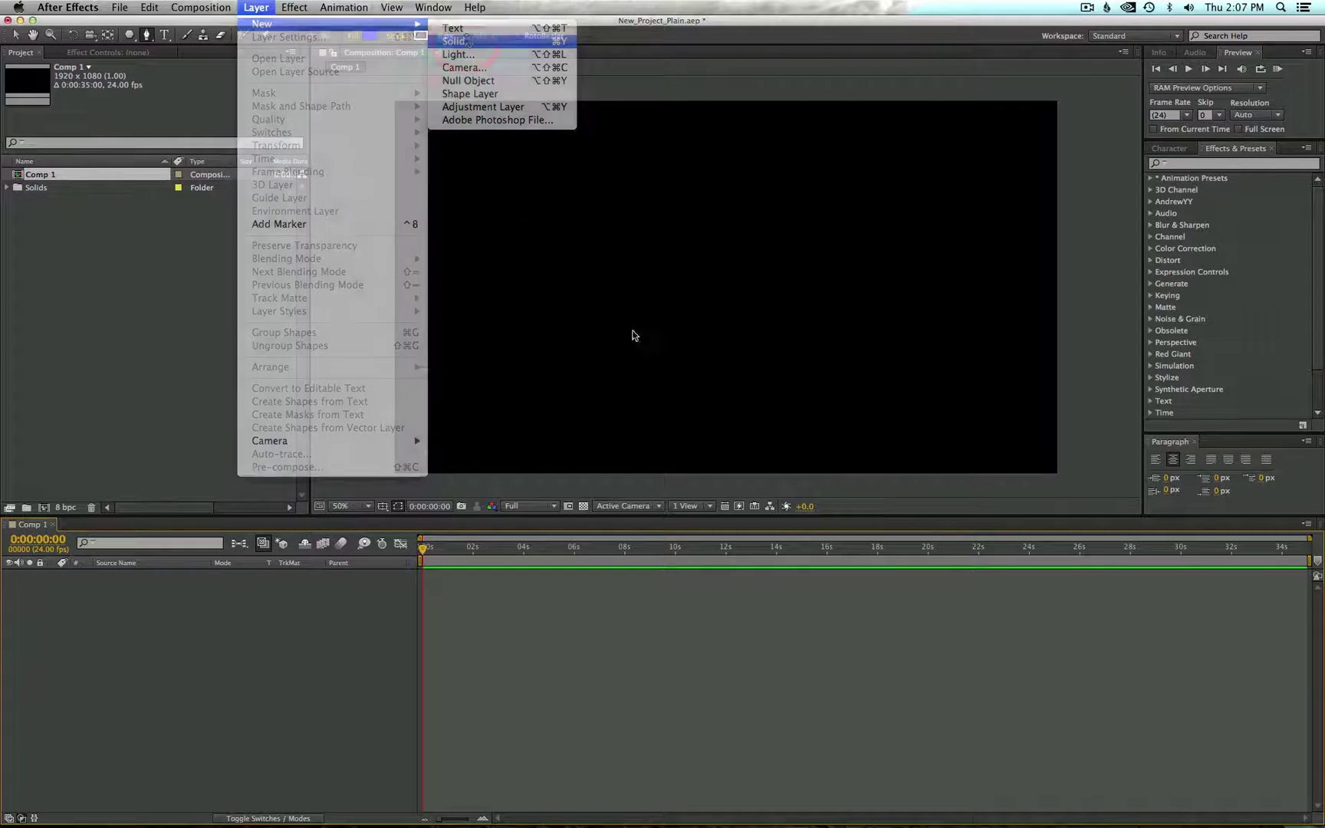
pyautogui.click(792, 443)
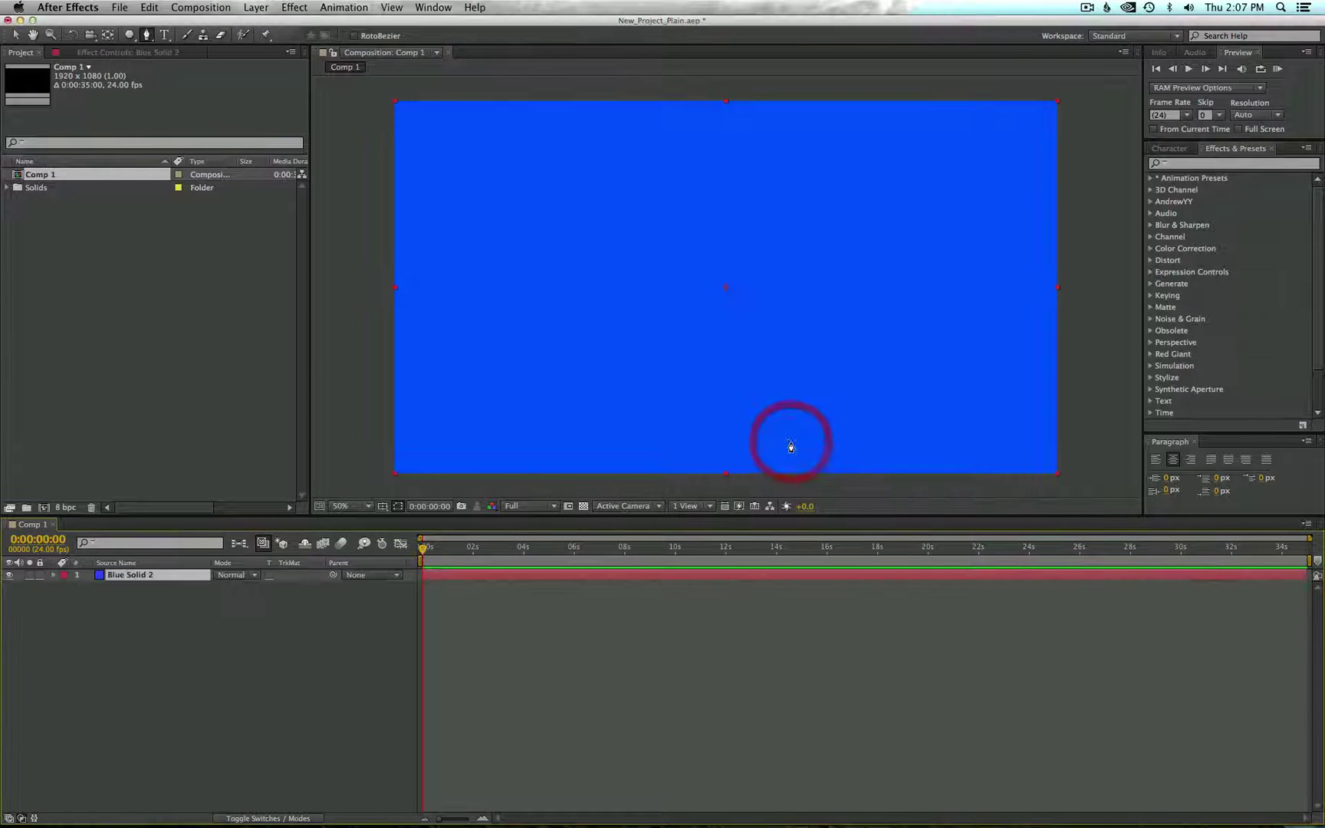
# Draw a hexagonal mask on the blue solid, in the upper-left part of the composition
pyautogui.click(130, 35)
pyautogui.moveTo(595, 246); pyautogui.dragTo(709, 313)
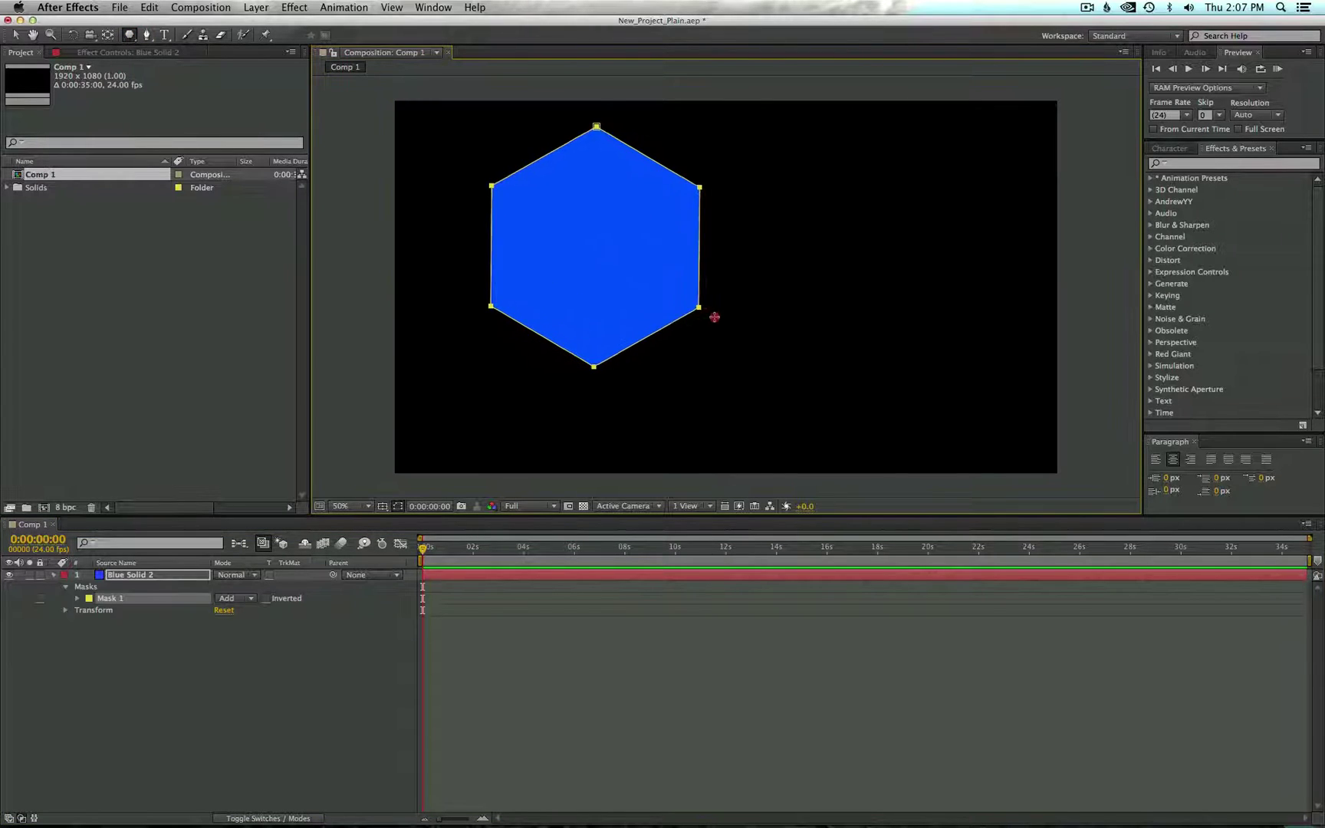
pyautogui.press('v')
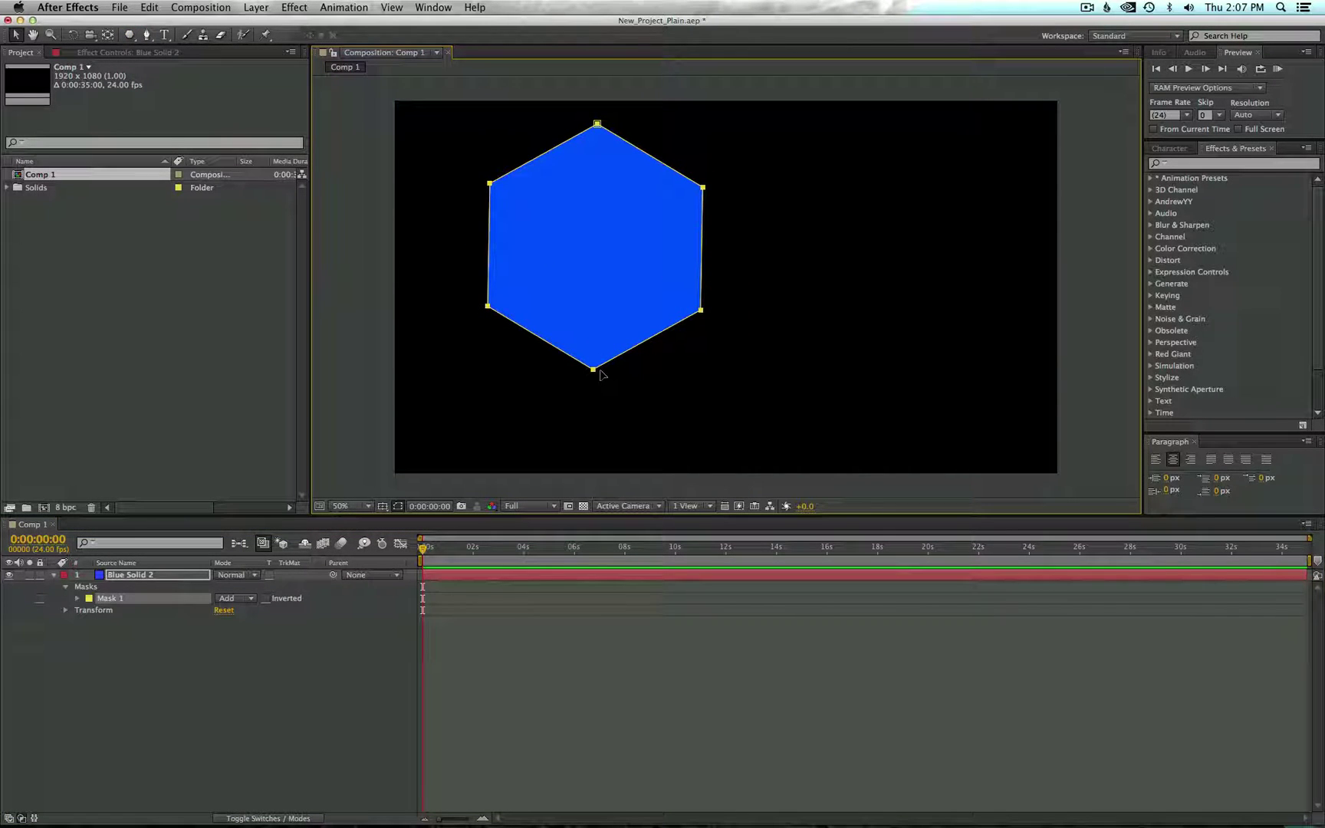
# Move the whole hexagonal mask to near the composition's centre and pull its upper-right vertex outward
pyautogui.click(717, 314)
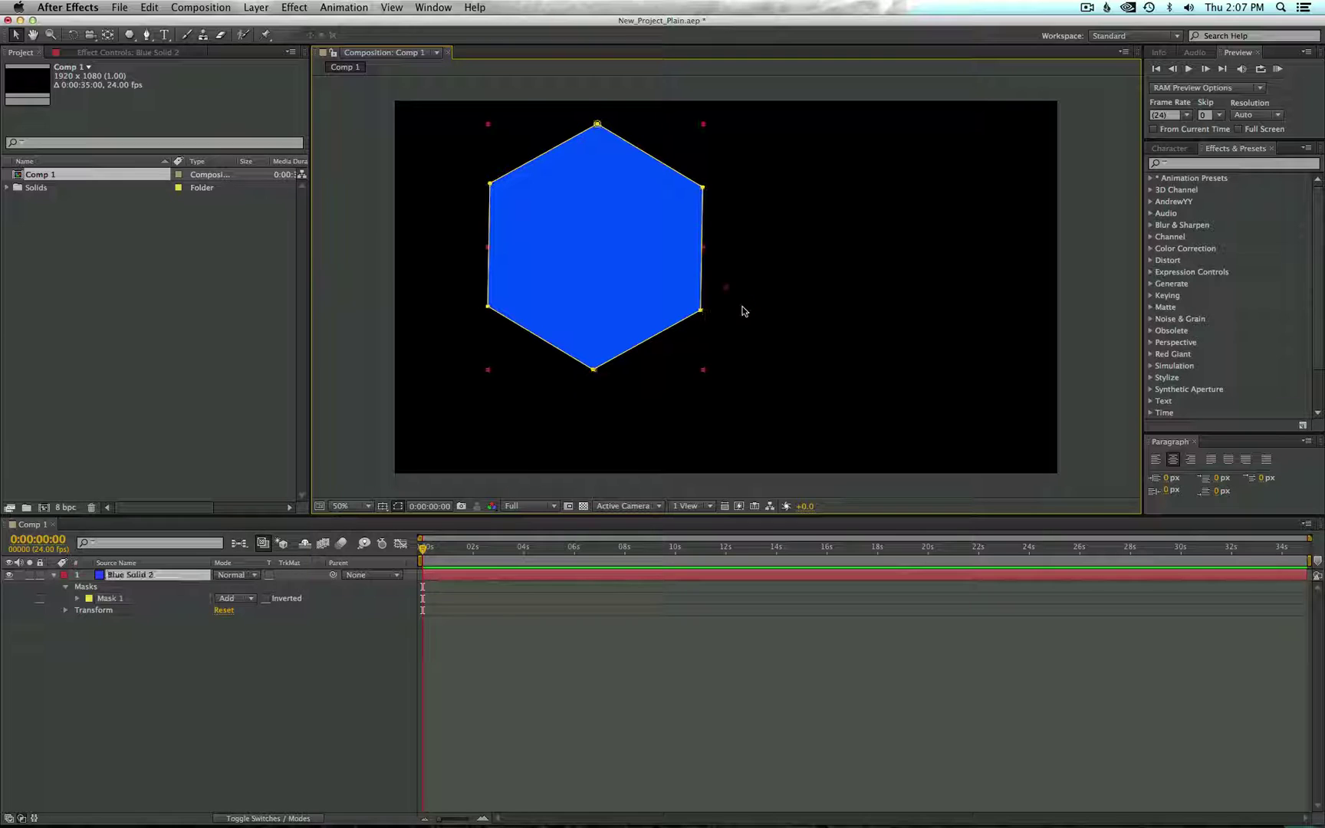
pyautogui.doubleClick(702, 312)
pyautogui.moveTo(628, 196); pyautogui.dragTo(744, 225)
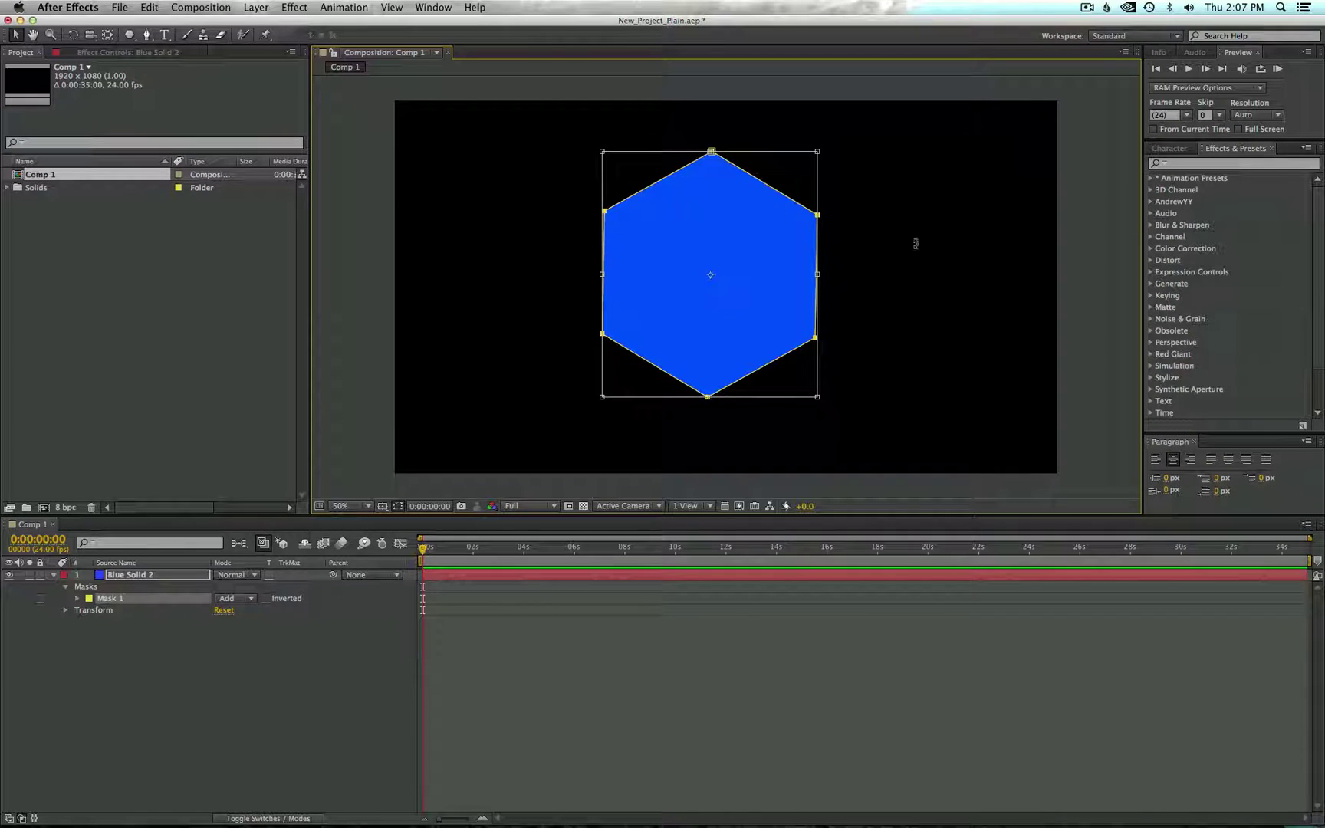
pyautogui.press('Return')
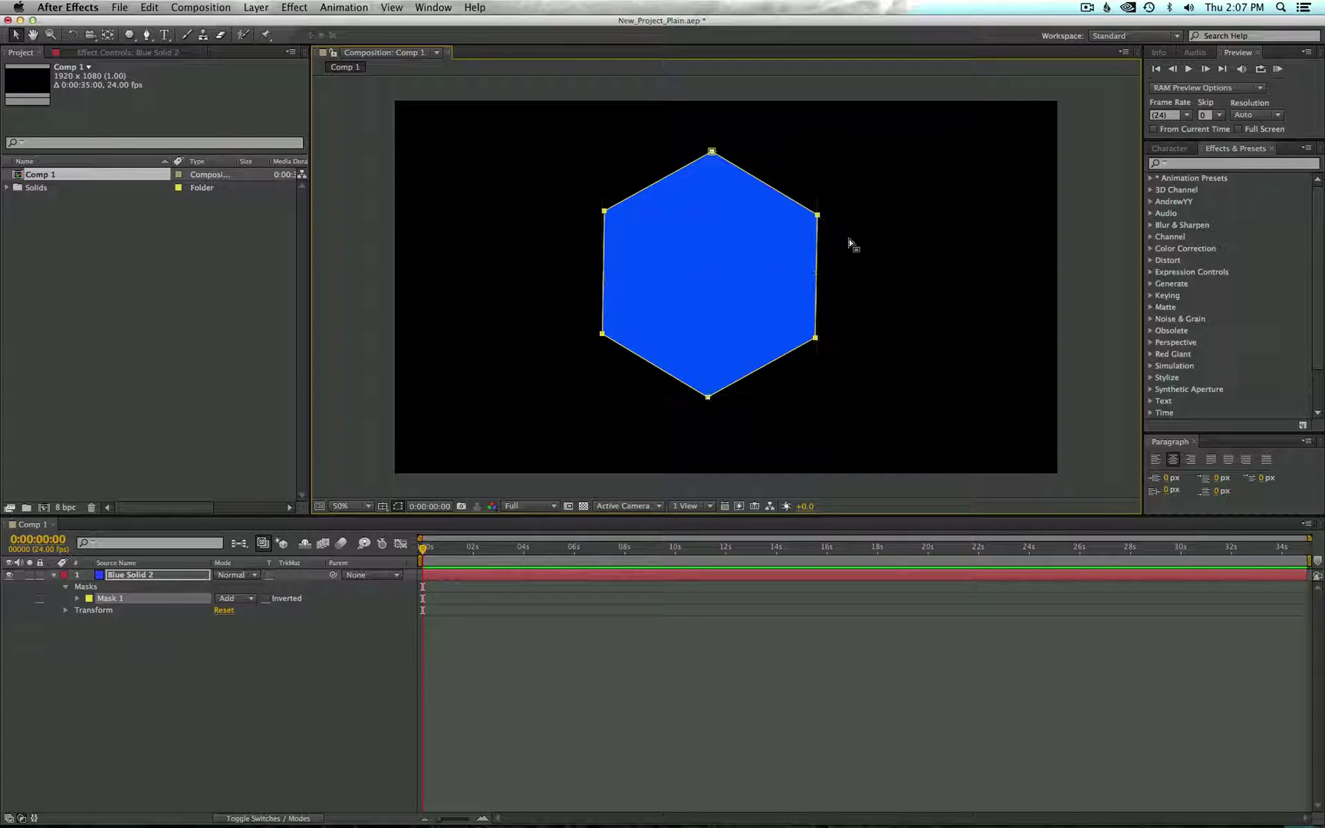
pyautogui.click(883, 230)
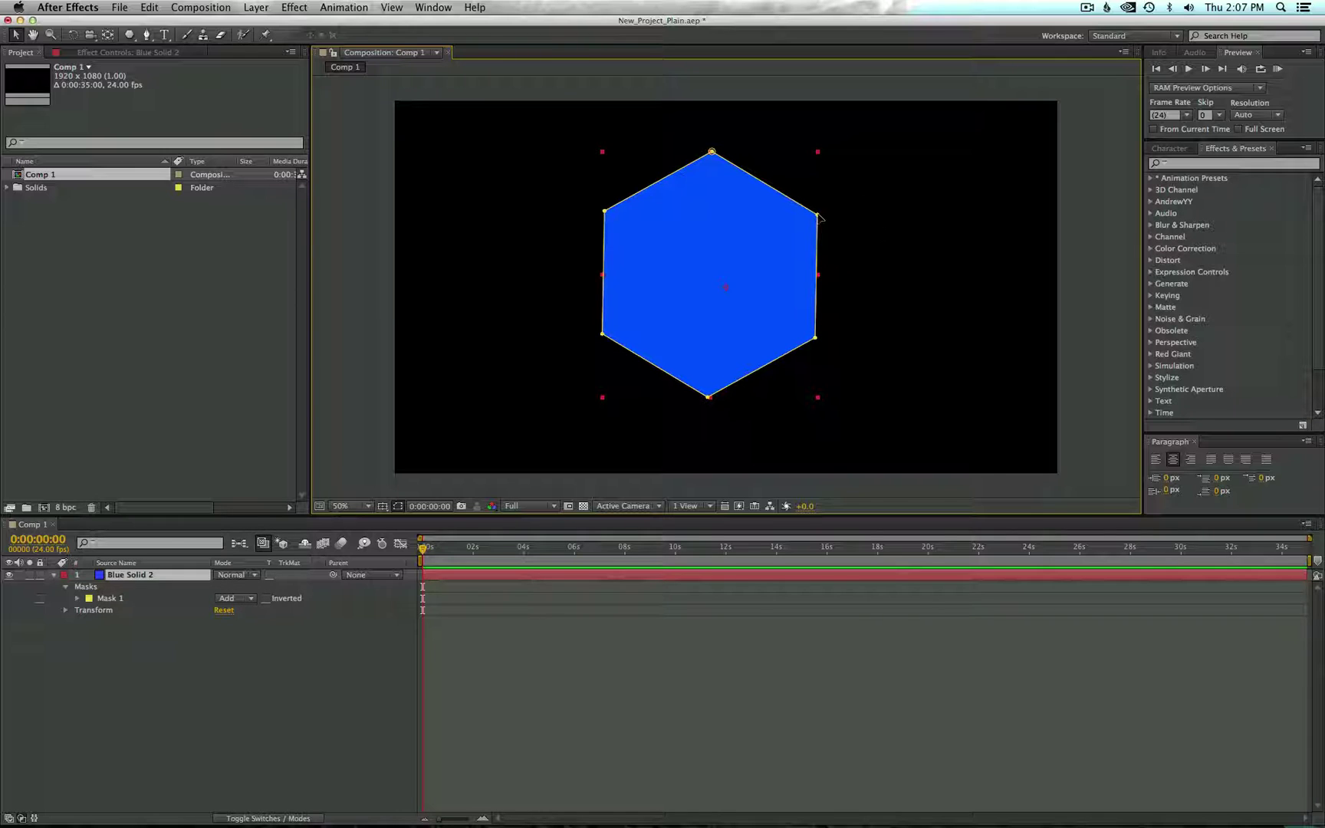
pyautogui.moveTo(817, 214); pyautogui.dragTo(865, 176)
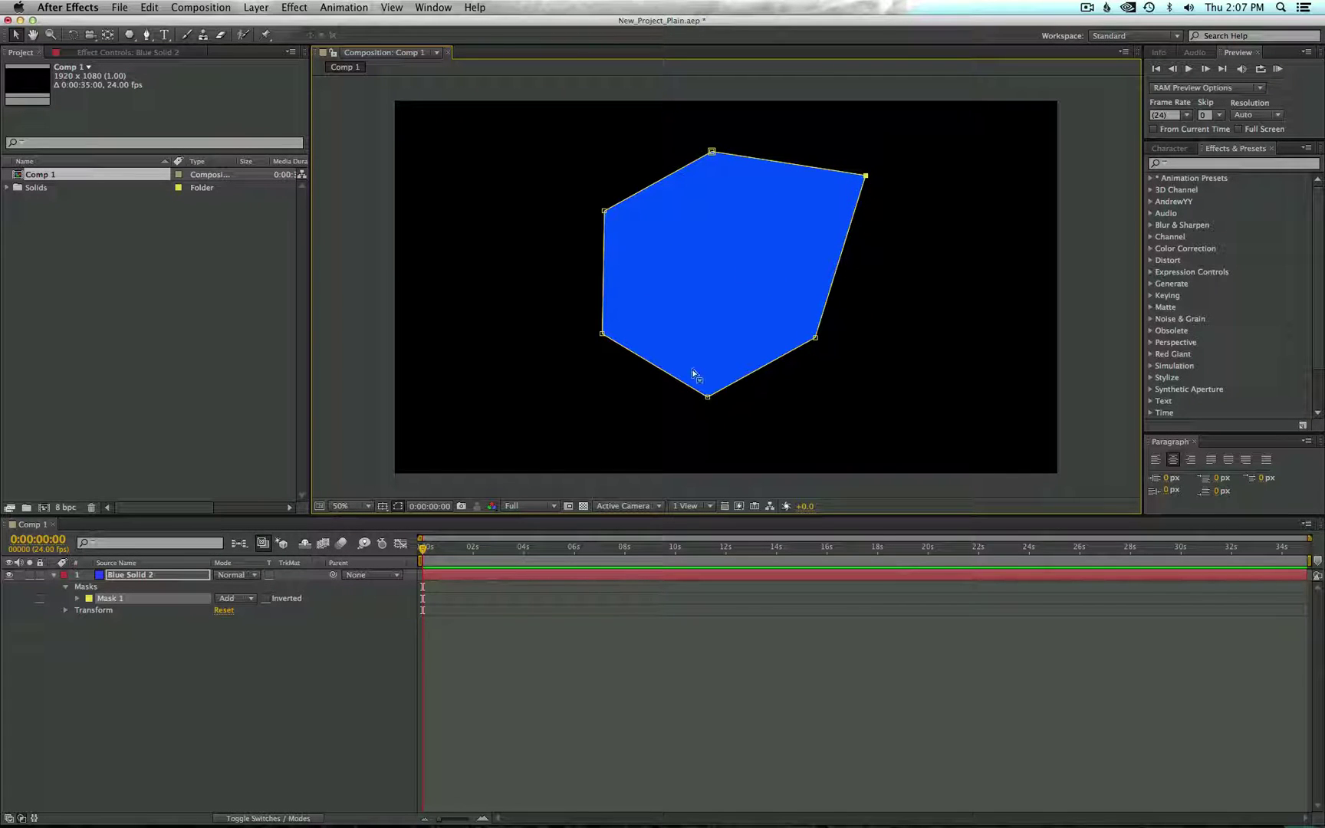
# Reveal the blue solid's mask path and its full set of mask properties
pyautogui.click(149, 576)
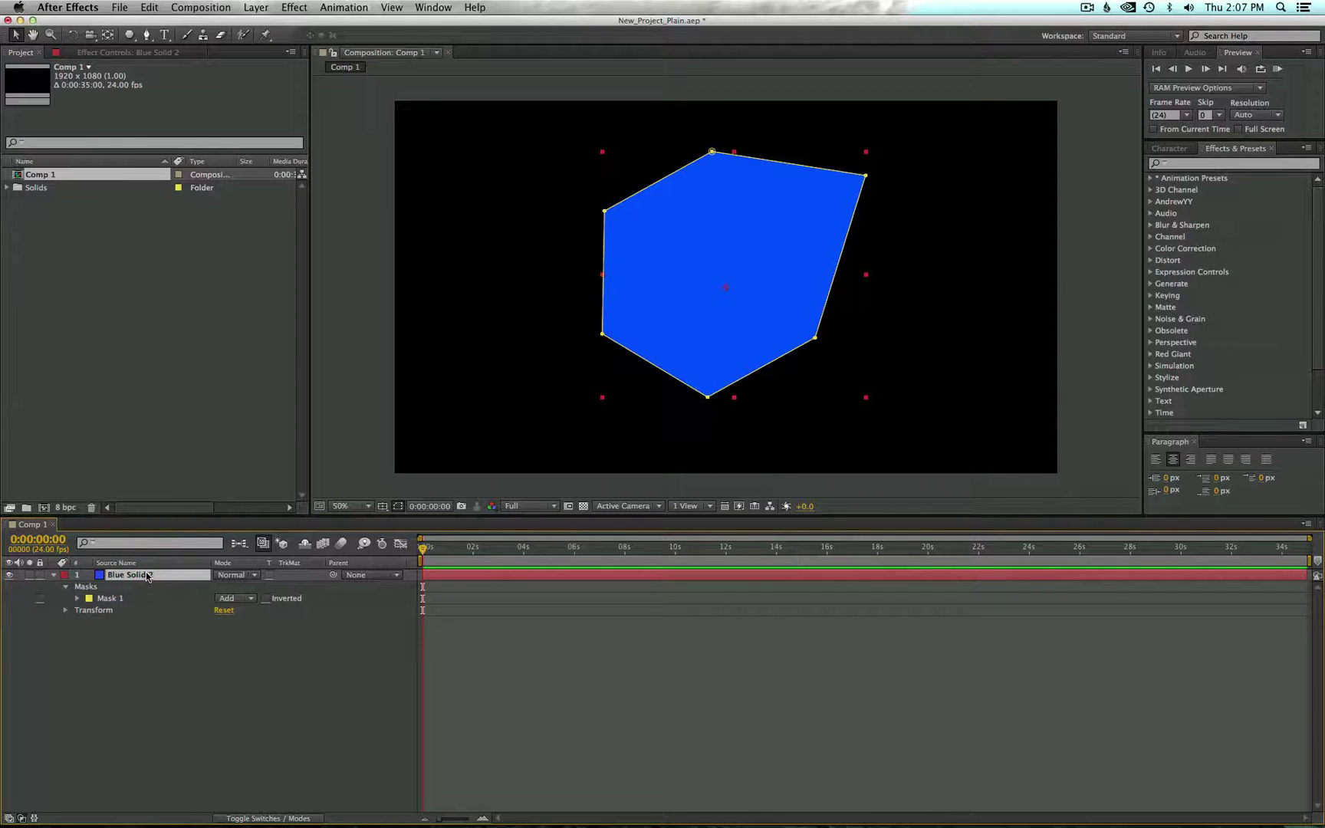
pyautogui.press('m')
pyautogui.click(146, 600)
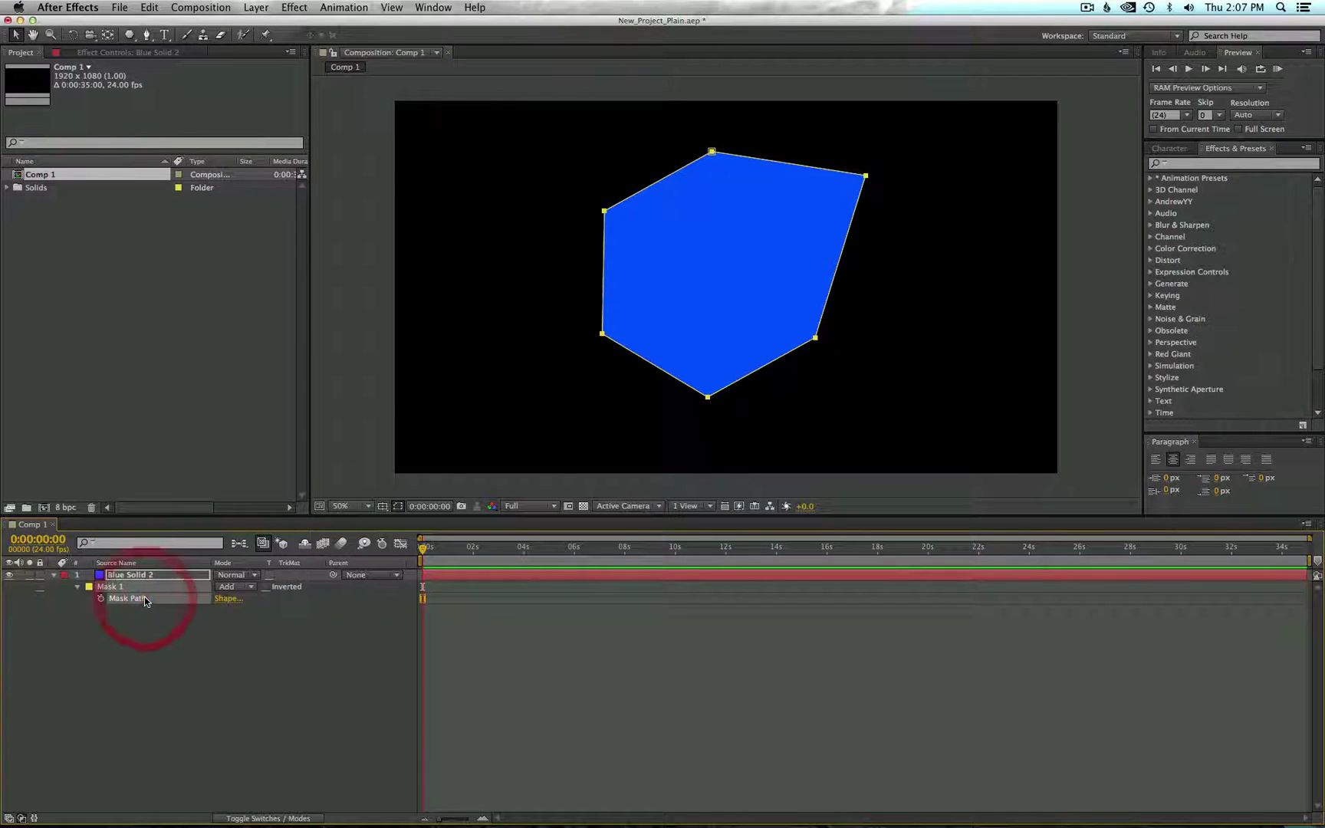
pyautogui.click(148, 575)
pyautogui.press('m')
pyautogui.press('m')
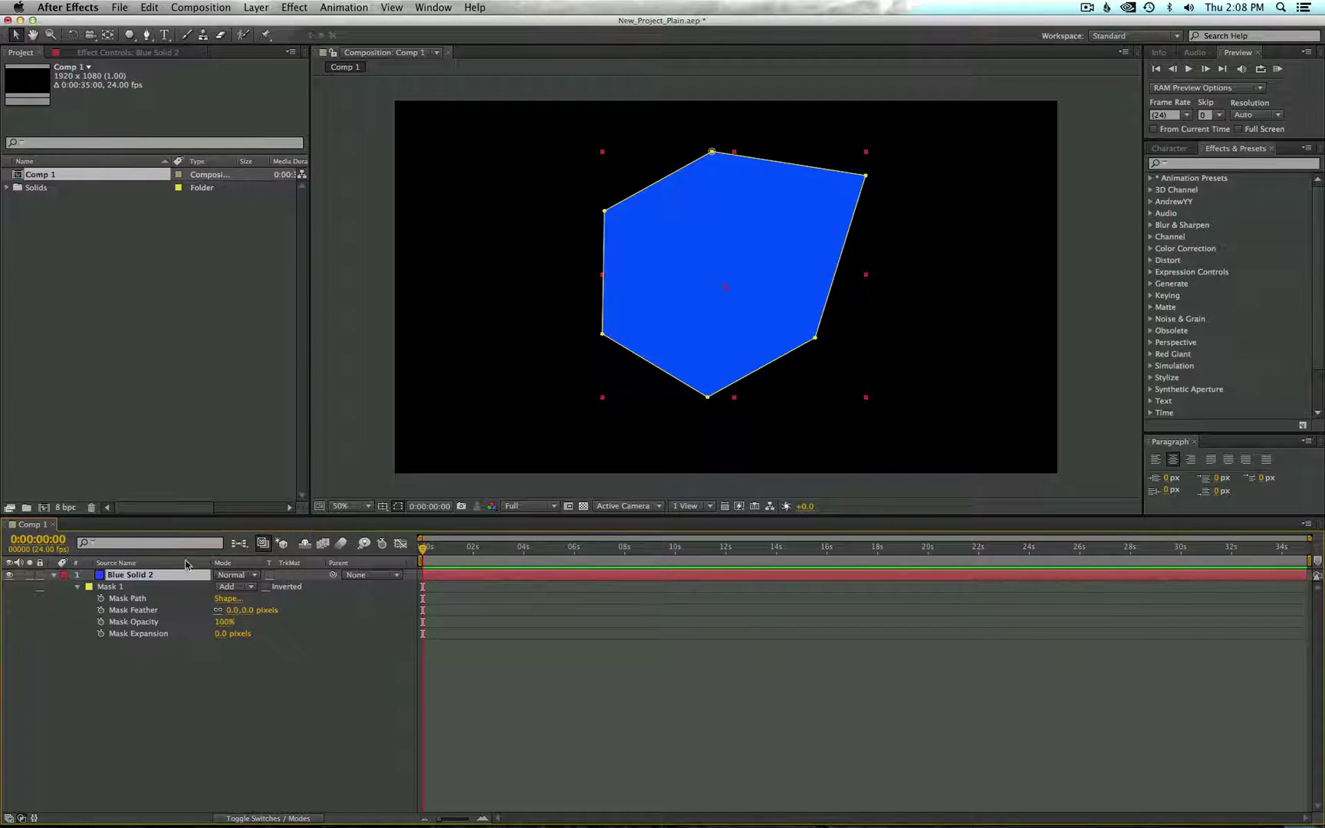
# Delete Mask 1 from the blue solid and deselect the layer
pyautogui.click(120, 587)
pyautogui.press('Delete')
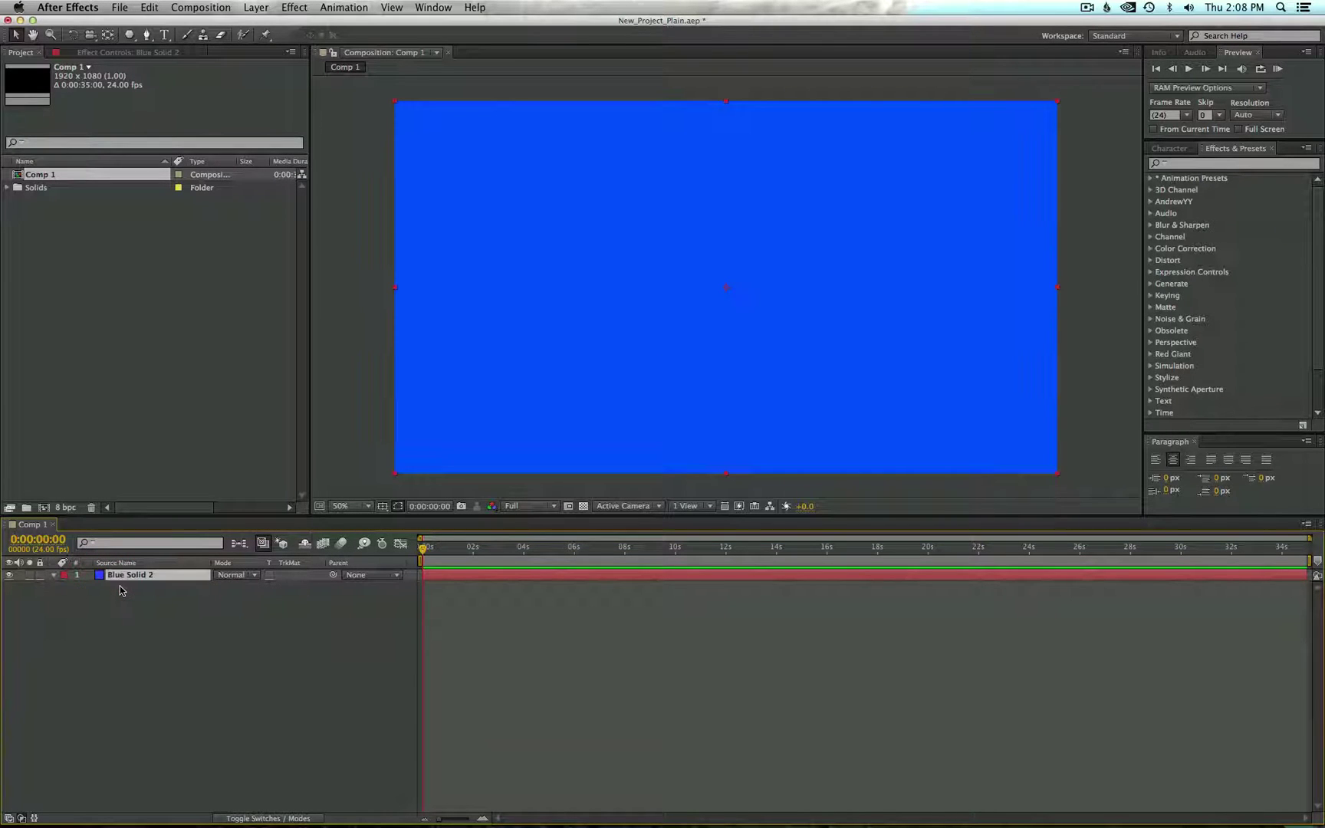
pyautogui.click(364, 362)
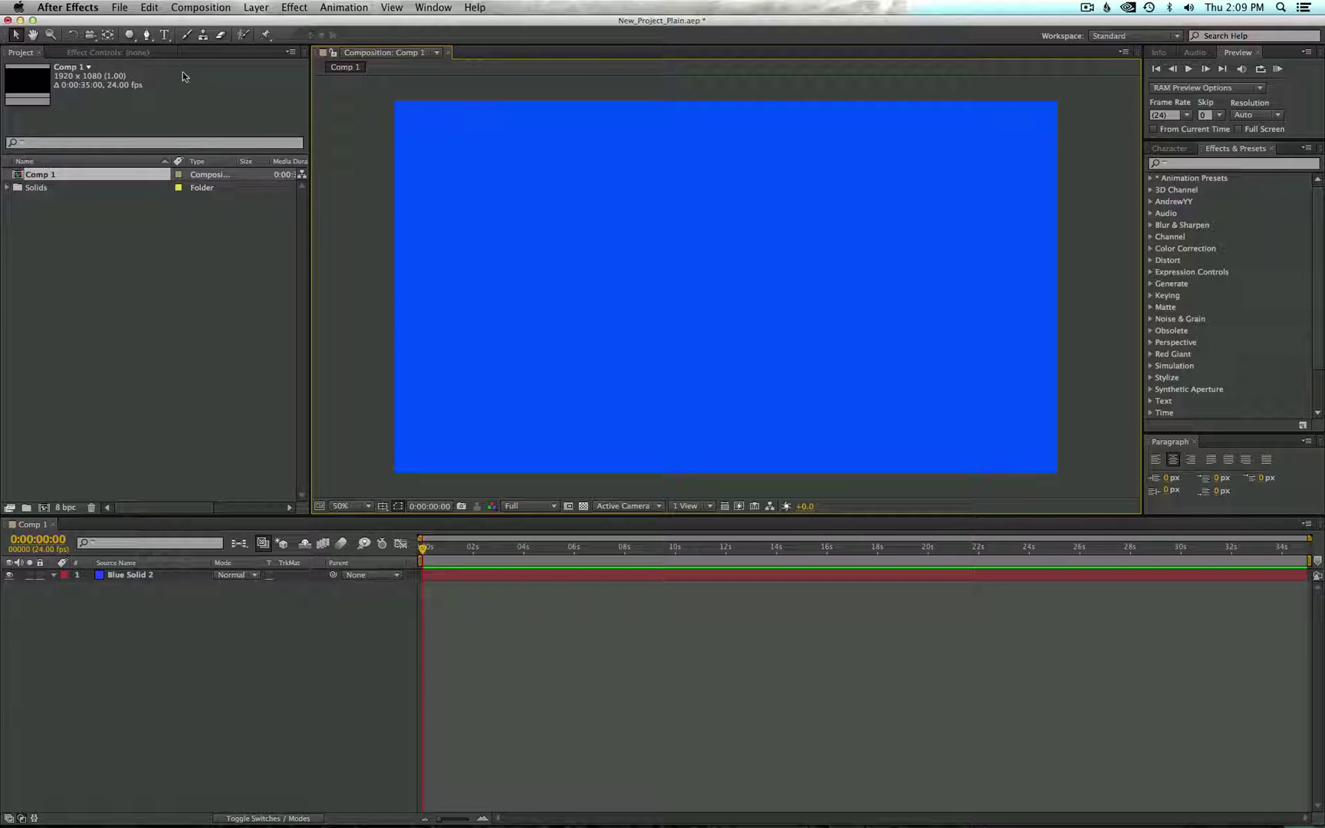
# Draw a closed six-point mask with a notch in its lower edge on the blue solid using the Pen tool
pyautogui.click(148, 38)
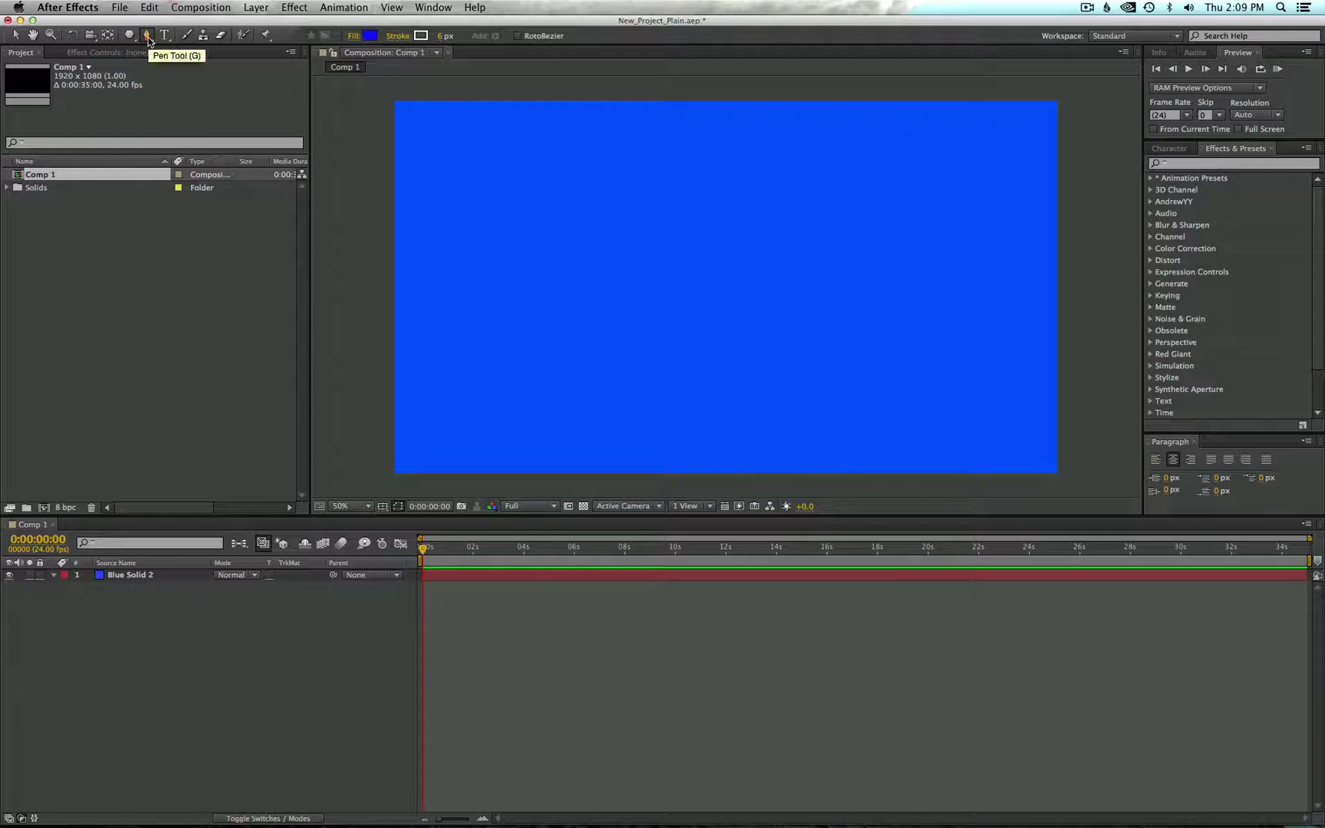
pyautogui.click(148, 577)
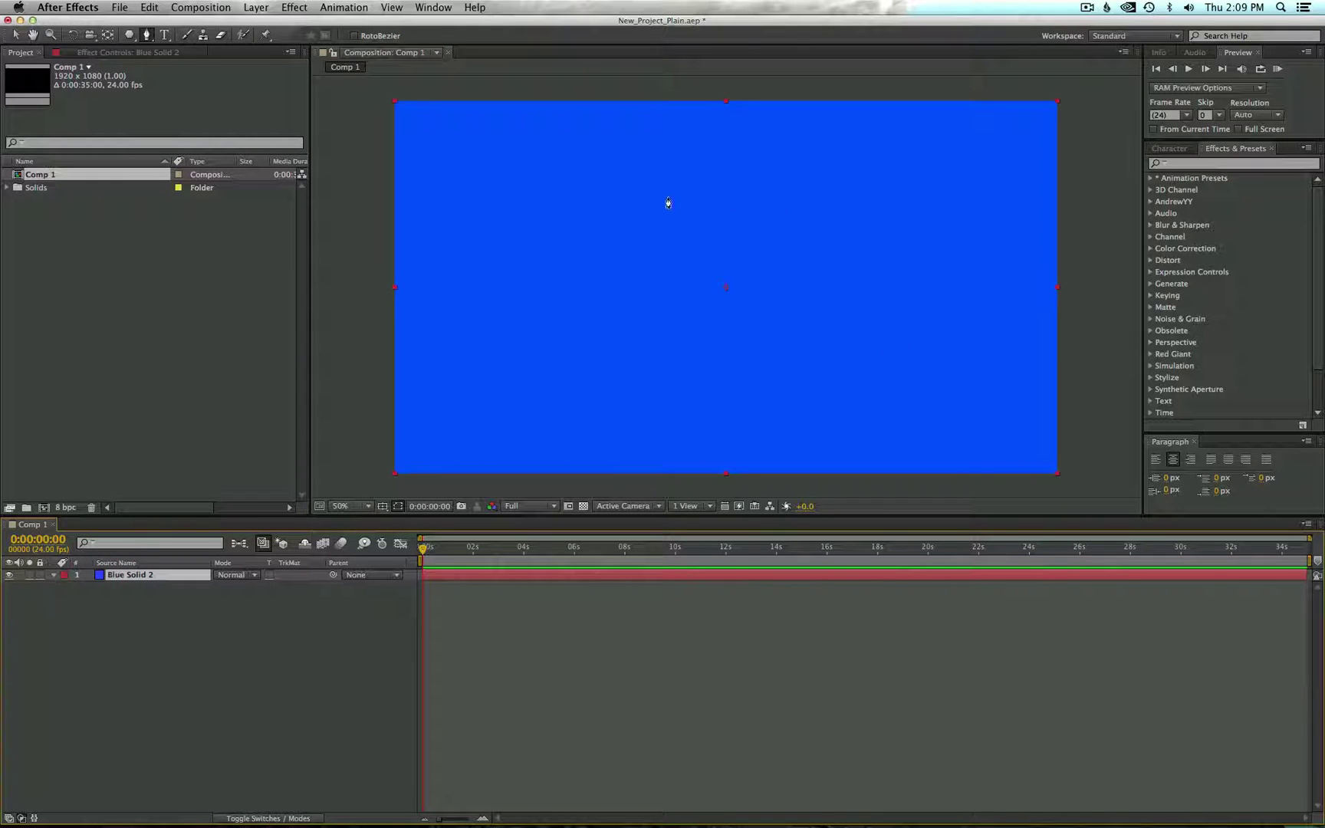
pyautogui.click(680, 184)
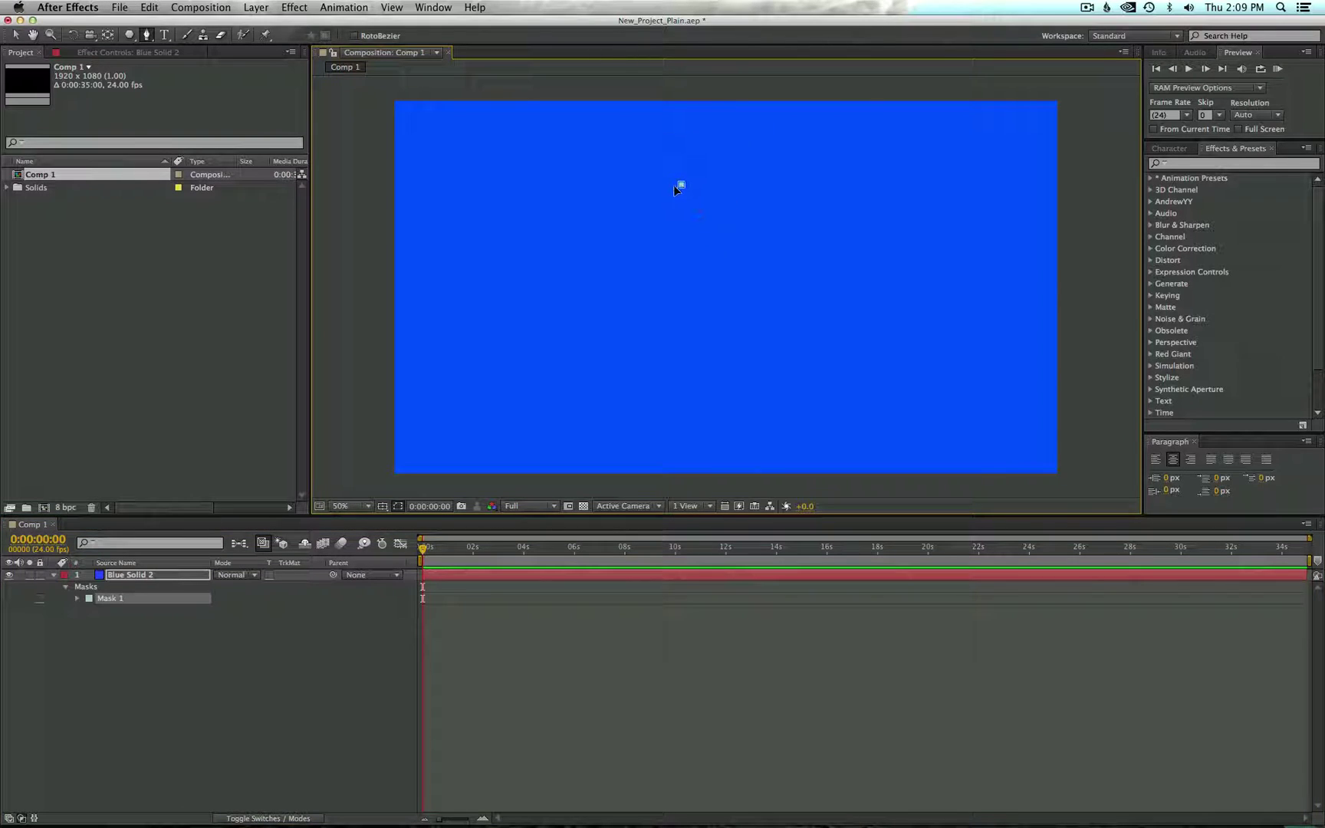
pyautogui.click(557, 300)
pyautogui.click(704, 382)
pyautogui.click(759, 303)
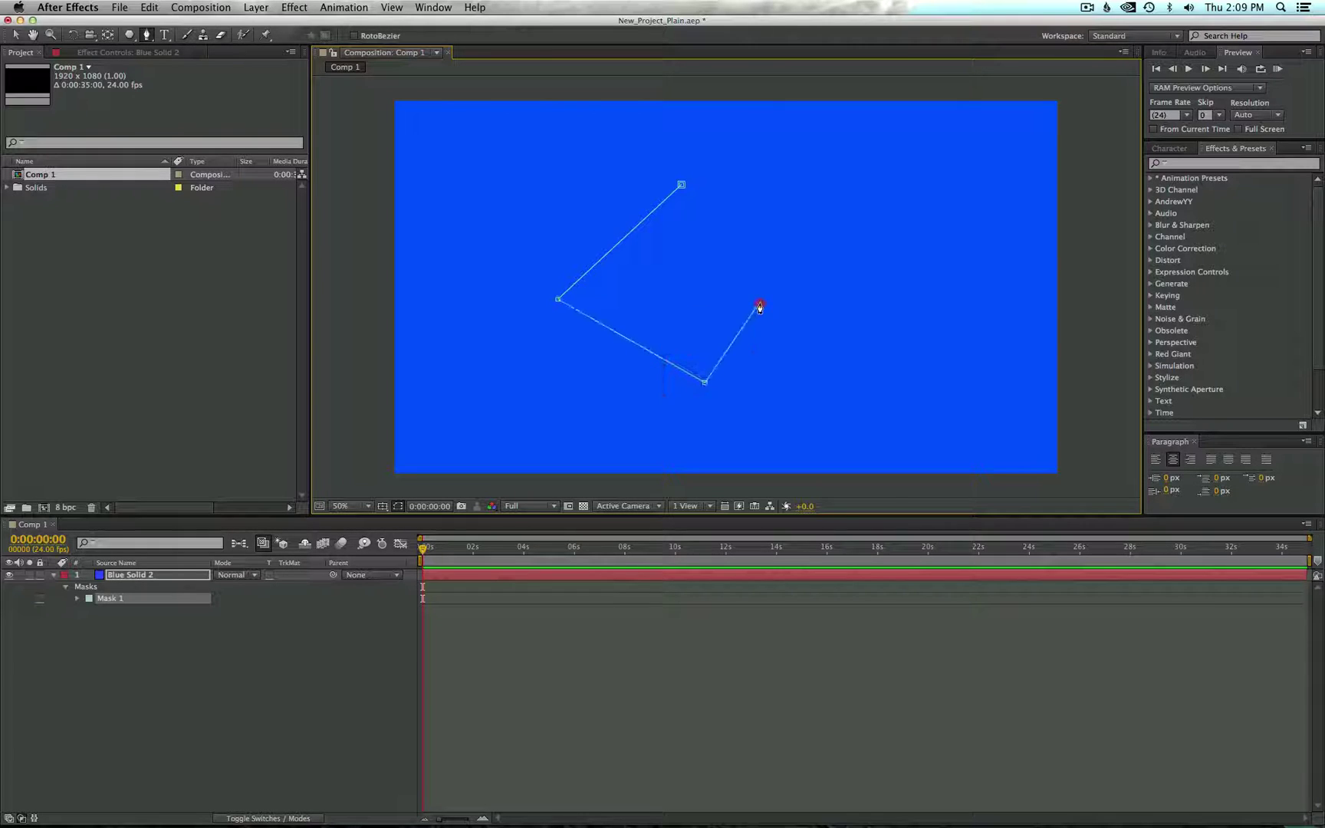
pyautogui.click(800, 351)
pyautogui.click(852, 223)
pyautogui.click(681, 185)
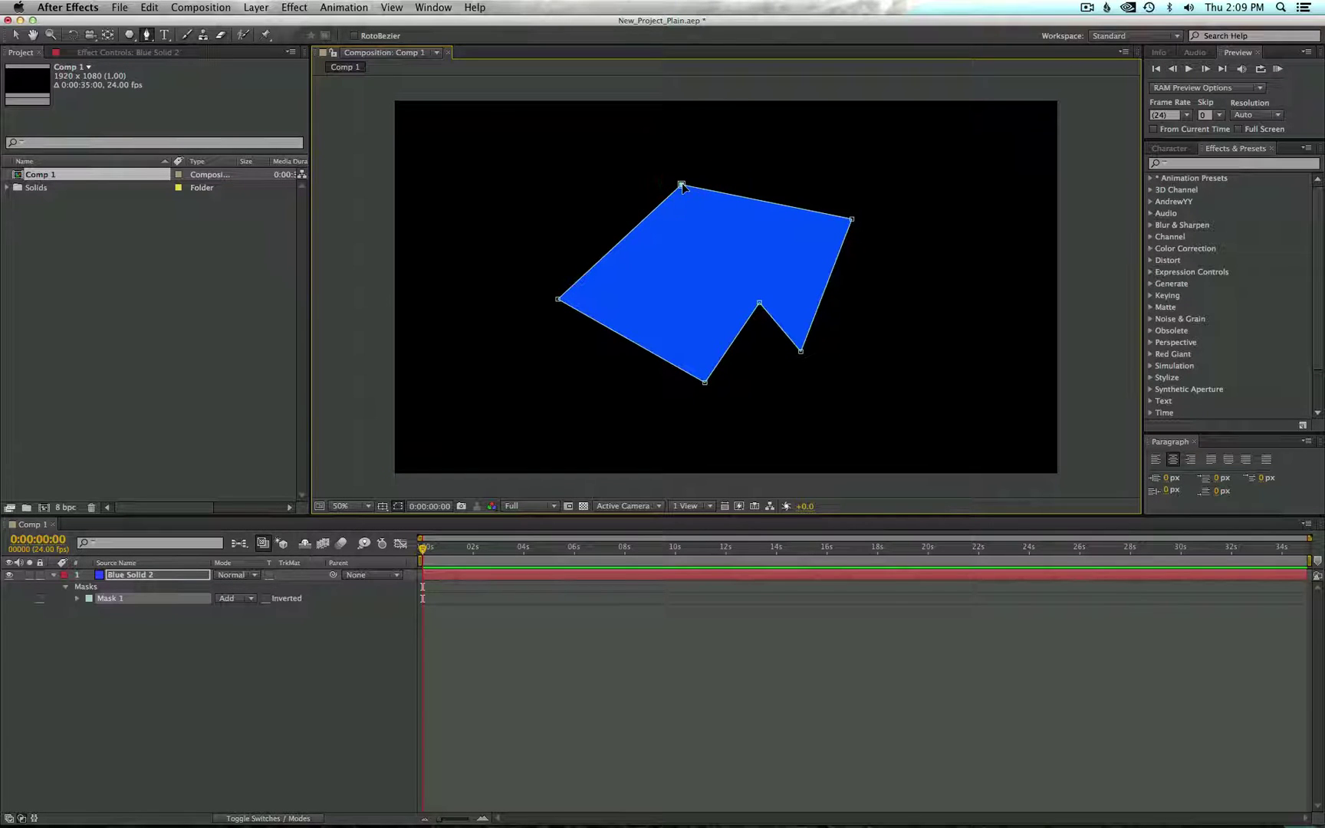
# Reshape the pen-drawn mask by repositioning its upper-right and top vertices and pulling out a new vertex added on the upper-left edge
pyautogui.press('v')
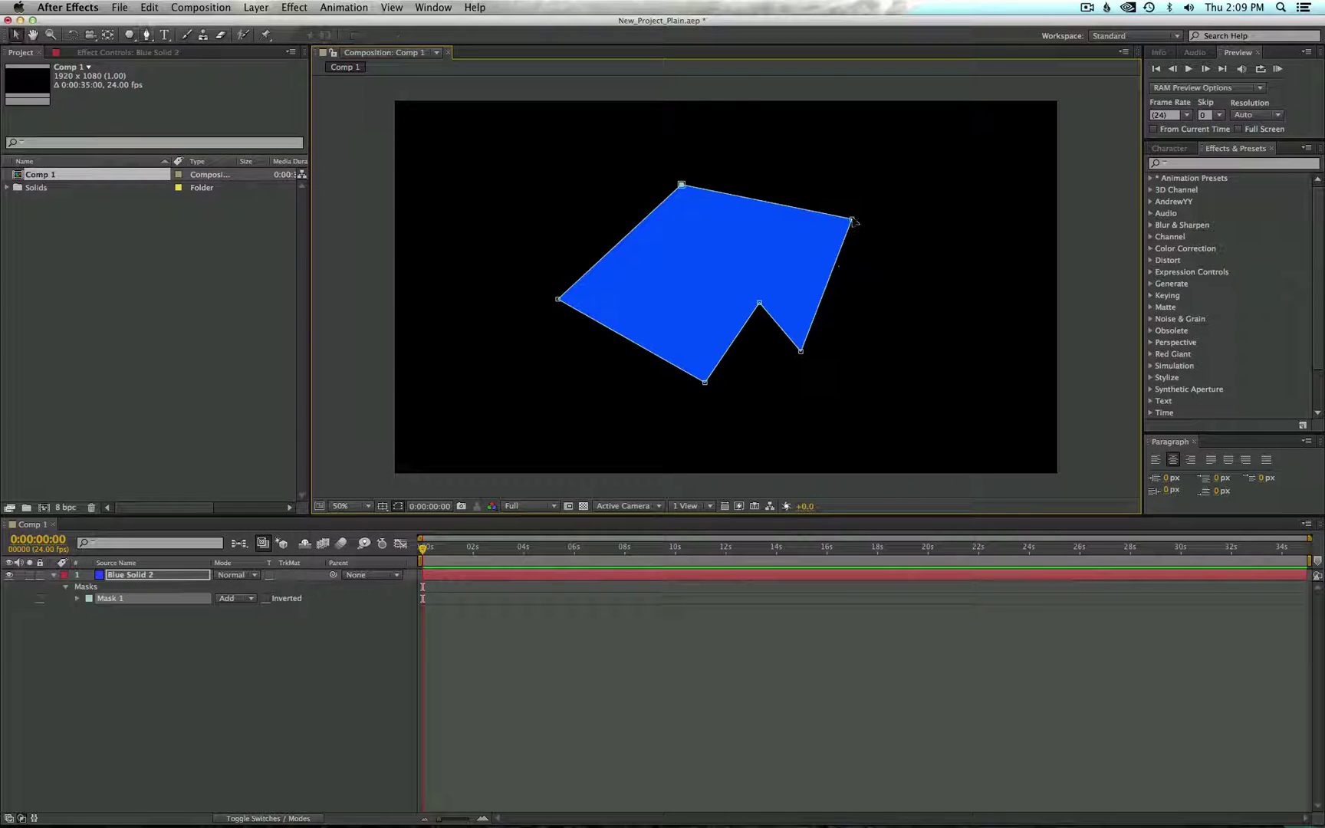
pyautogui.moveTo(851, 219); pyautogui.dragTo(827, 192)
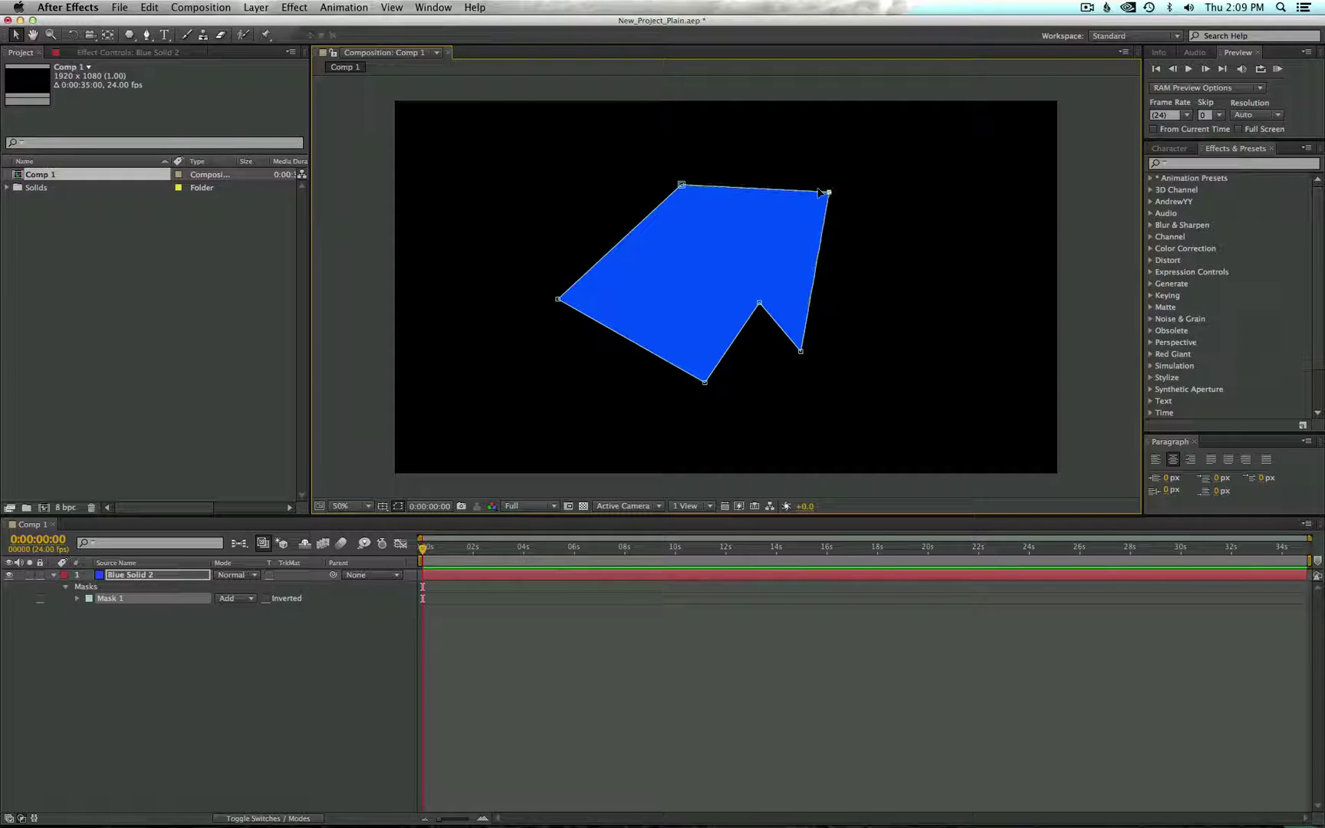
pyautogui.press('g')
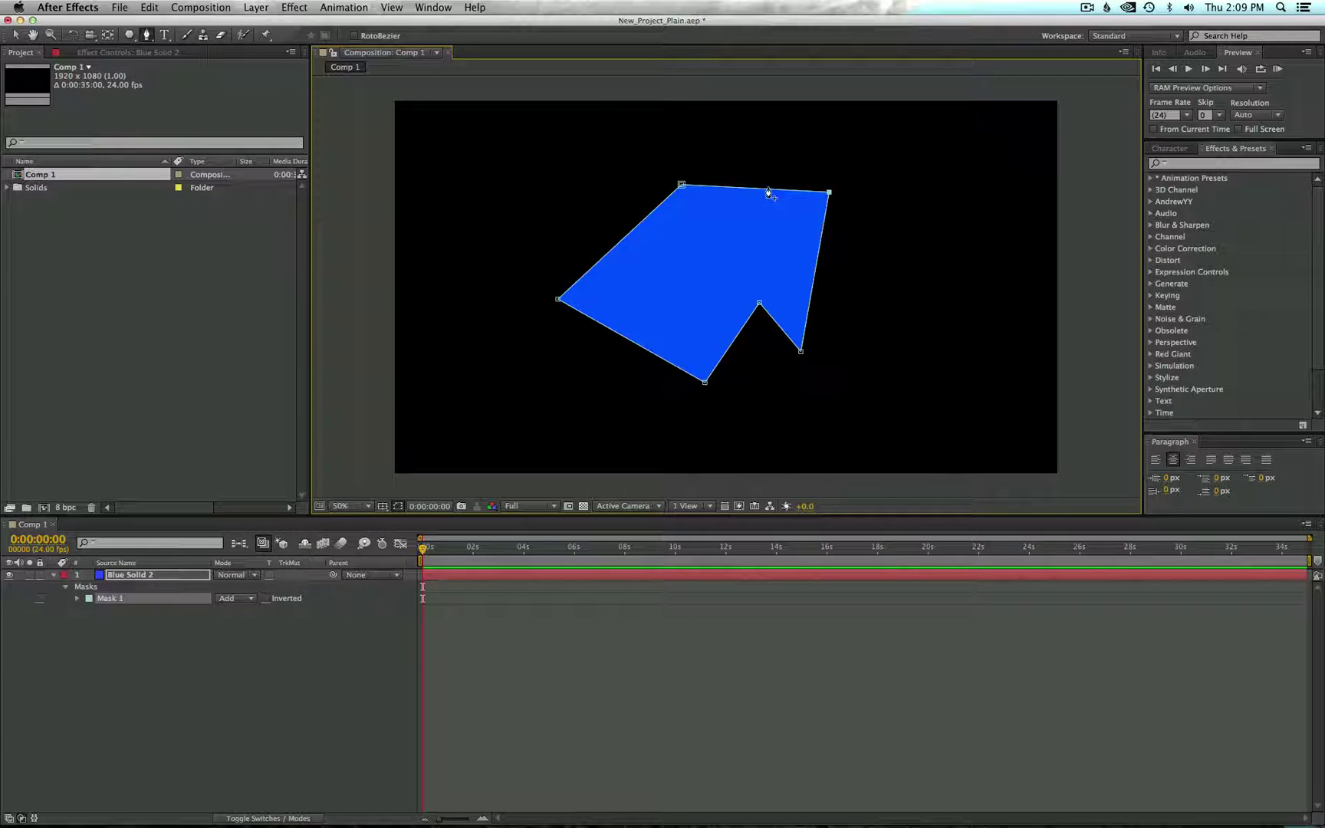
pyautogui.click(621, 240)
pyautogui.press('v')
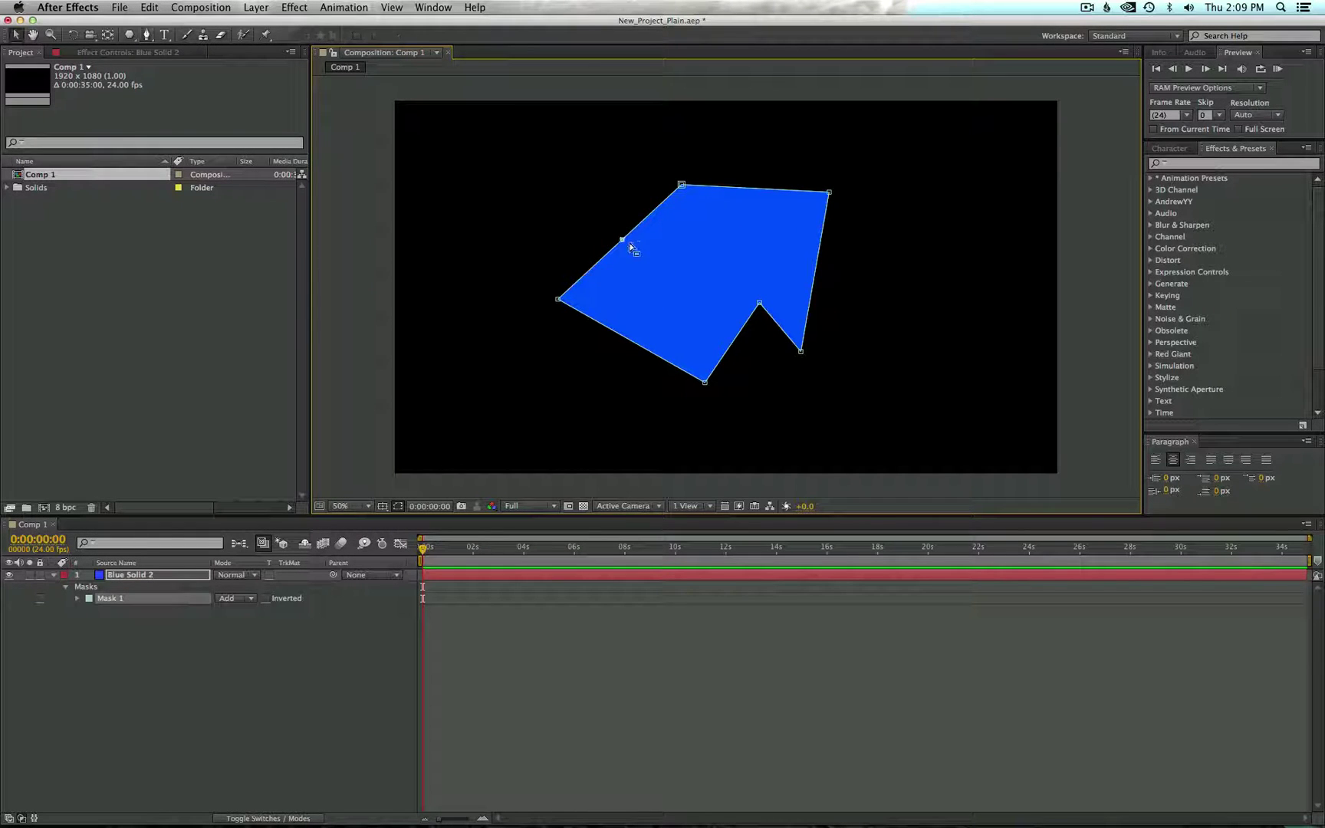
pyautogui.moveTo(621, 240); pyautogui.dragTo(541, 167)
pyautogui.moveTo(682, 184); pyautogui.dragTo(684, 228)
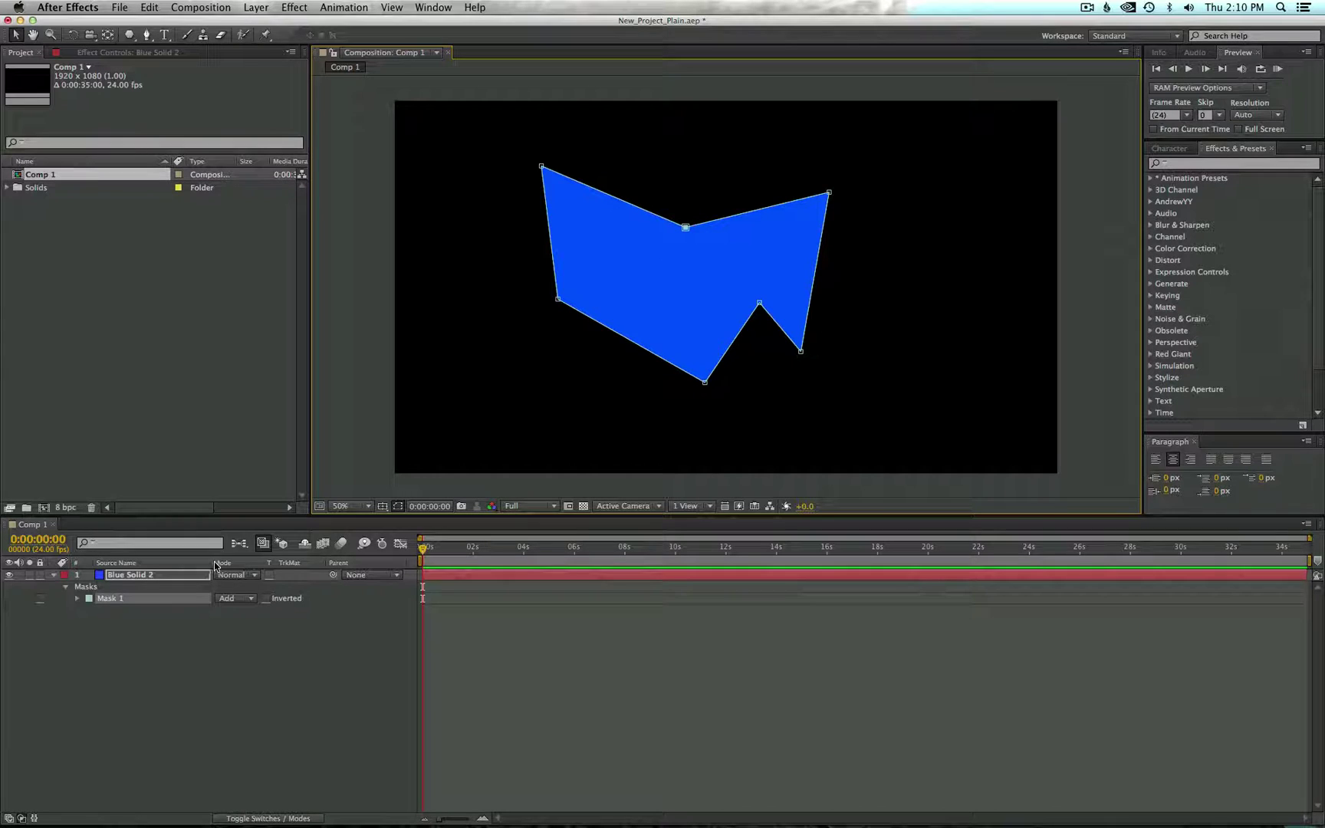
# Delete the pen-drawn mask from the blue solid
pyautogui.click(131, 598)
pyautogui.press('Delete')
pyautogui.press('Delete')
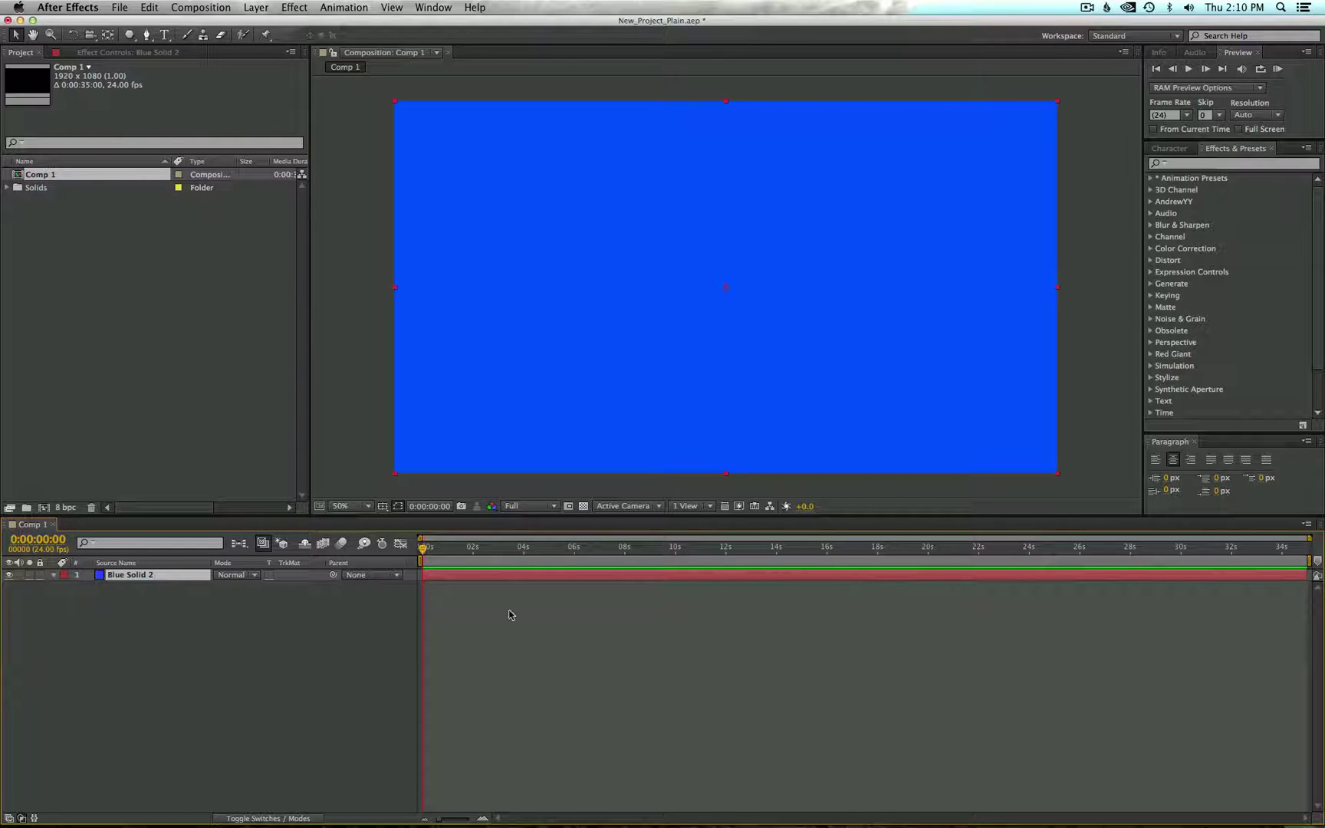
# Create a new 1920 x 1080 px solid layer in black (000000) above the blue solid
pyautogui.click(257, 8)
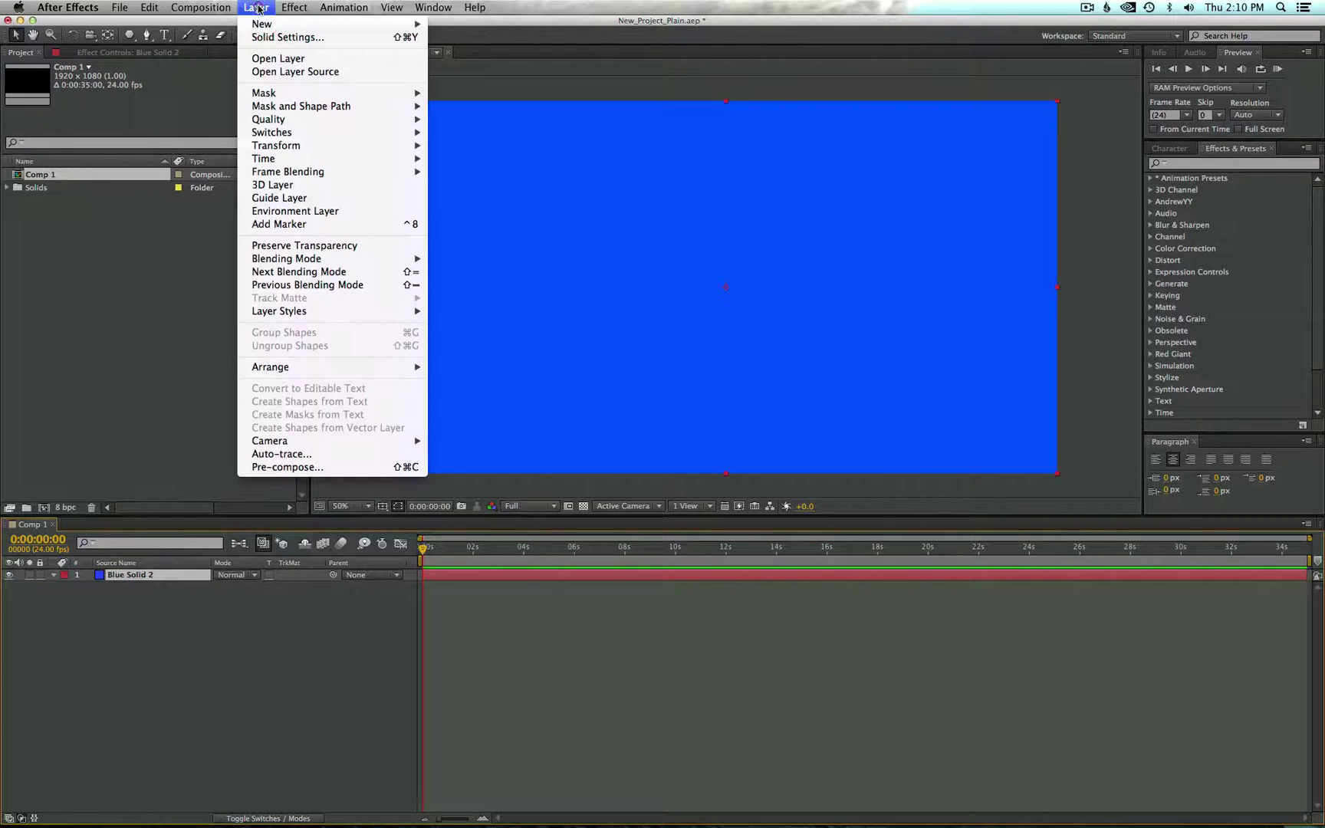
pyautogui.moveTo(292, 27)
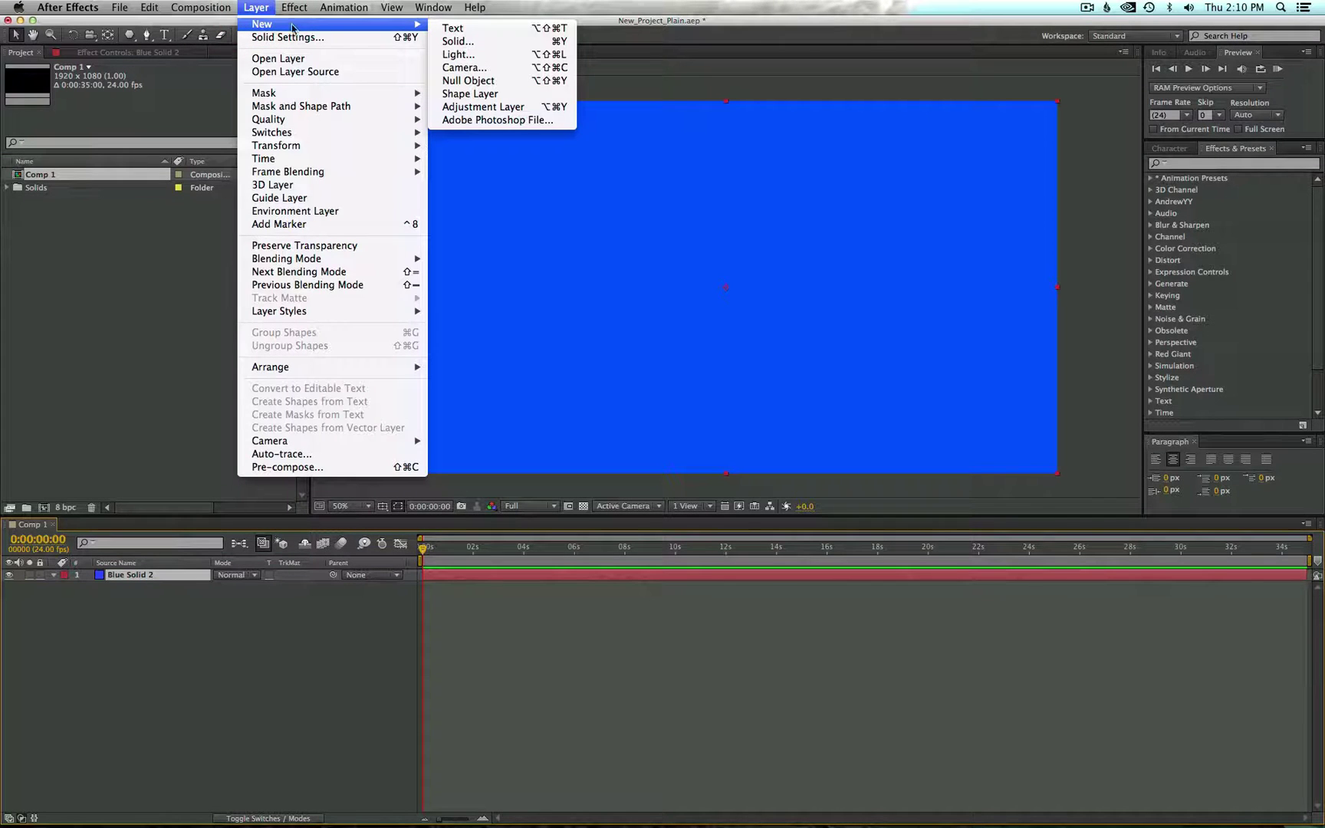
pyautogui.click(457, 41)
pyautogui.click(650, 404)
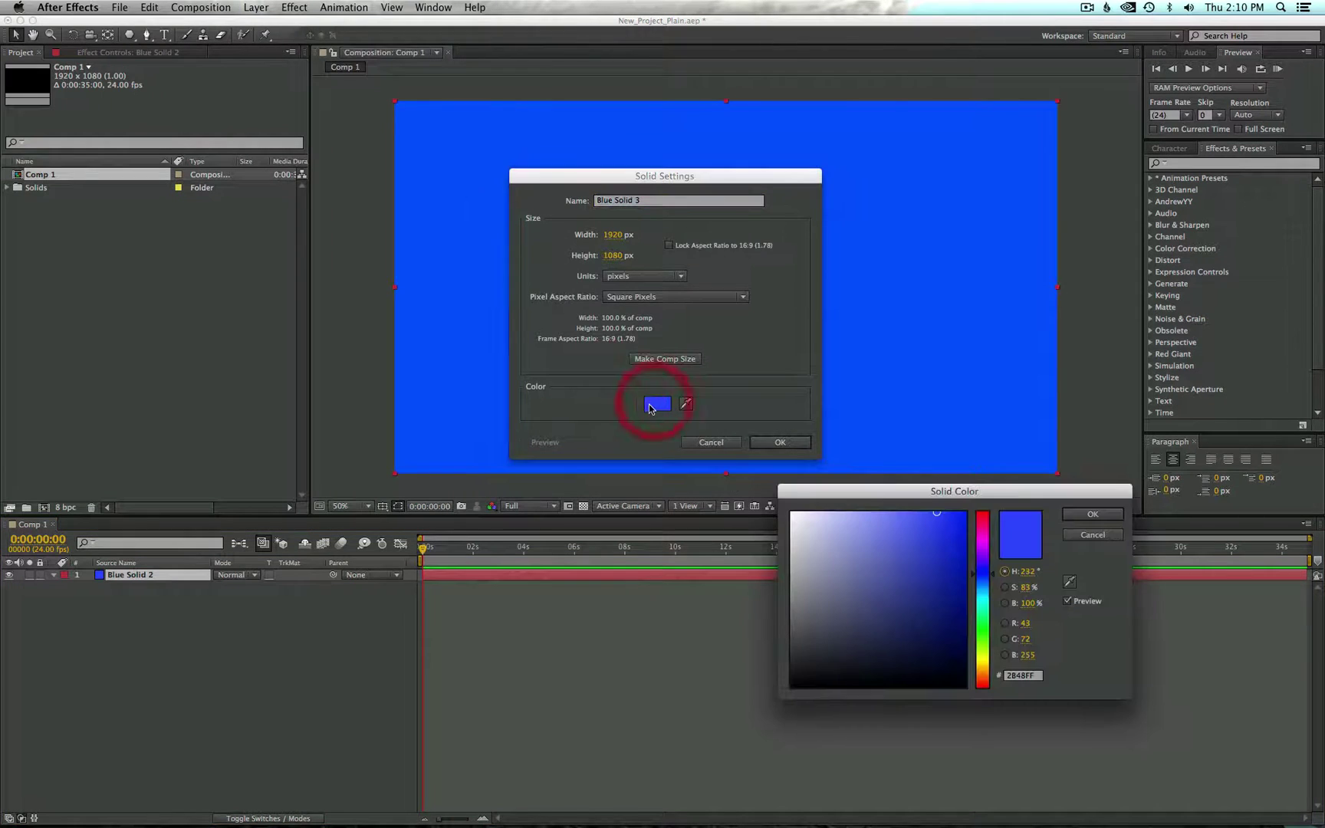
pyautogui.moveTo(933, 675); pyautogui.dragTo(1015, 742)
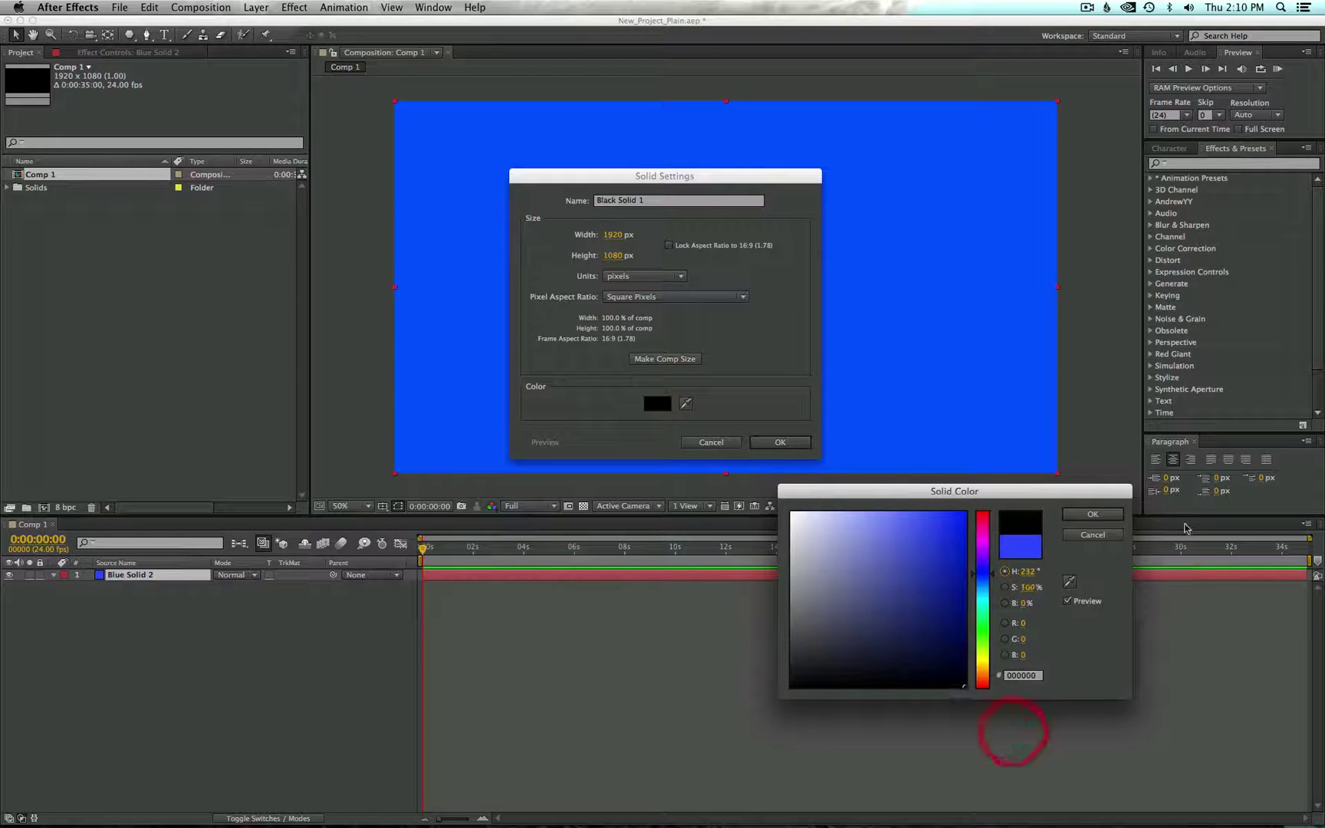
pyautogui.click(1089, 515)
pyautogui.click(786, 442)
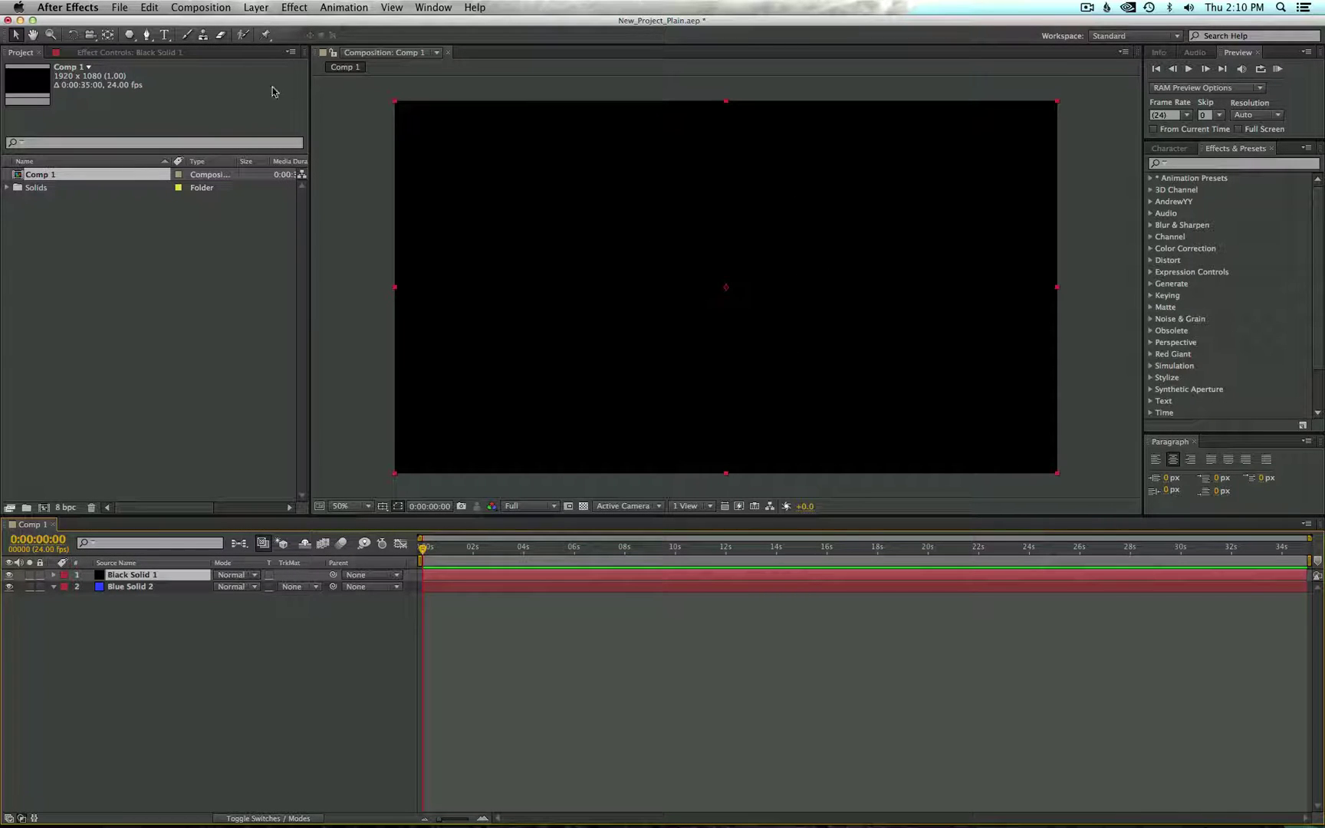
# Add an elliptical mask filling the whole black solid and reveal all of its mask properties
pyautogui.click(130, 36)
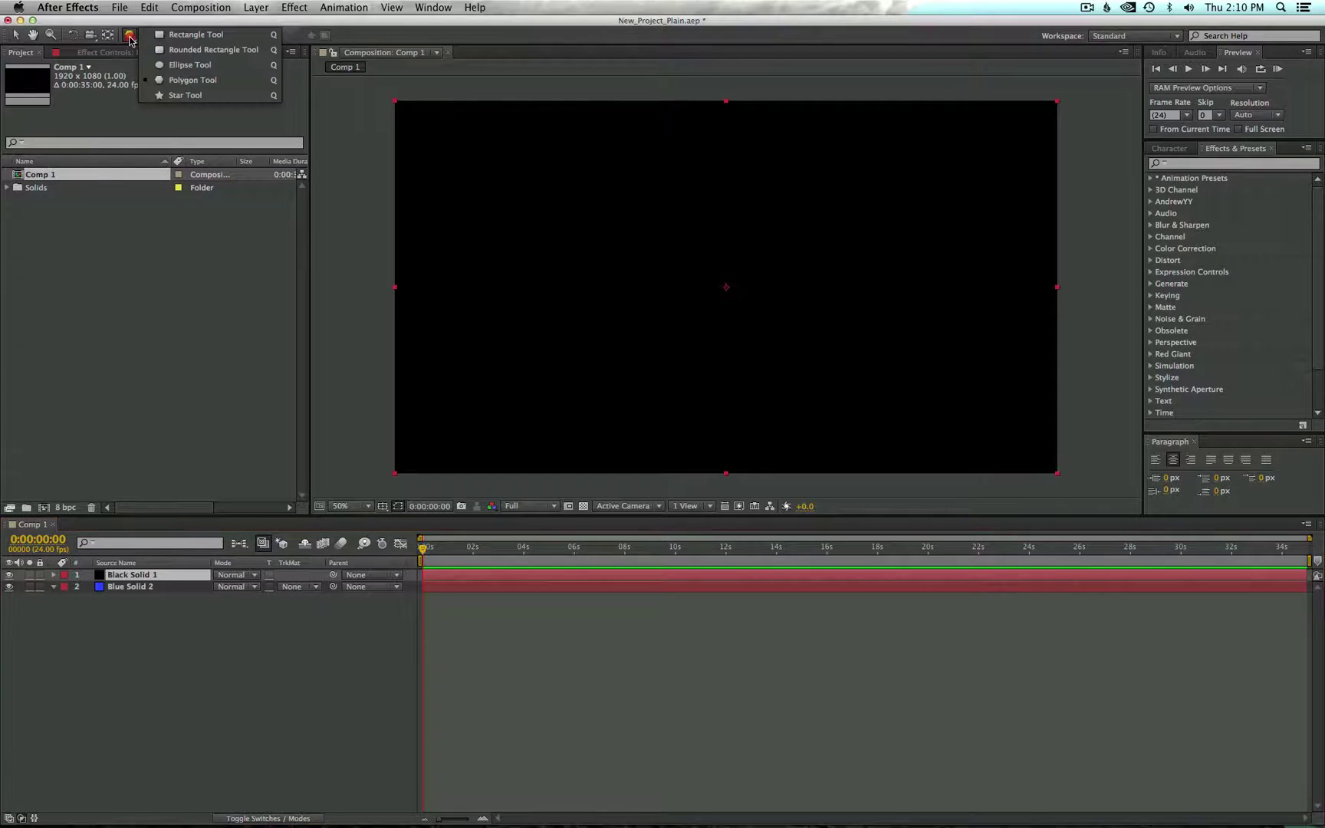
pyautogui.click(188, 65)
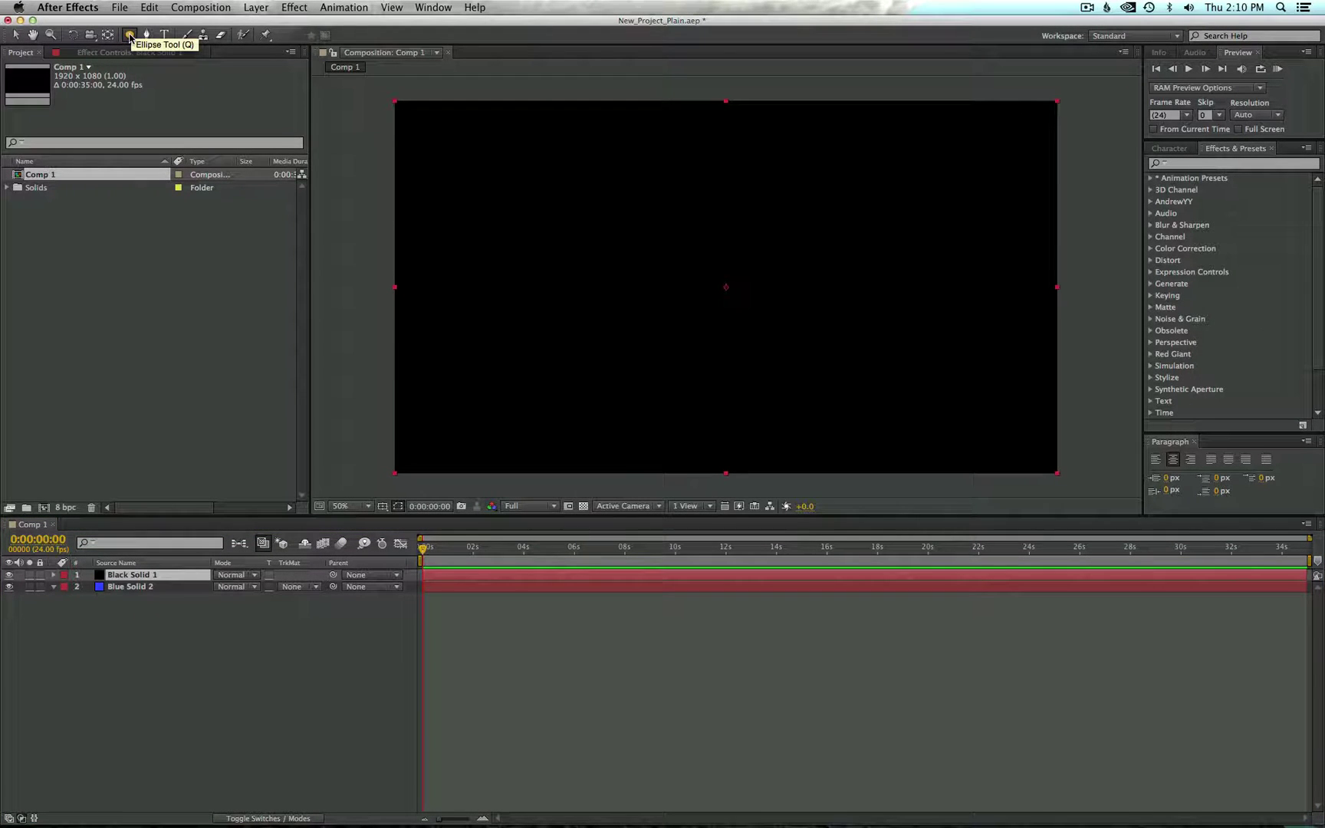
pyautogui.doubleClick(130, 35)
pyautogui.press('v')
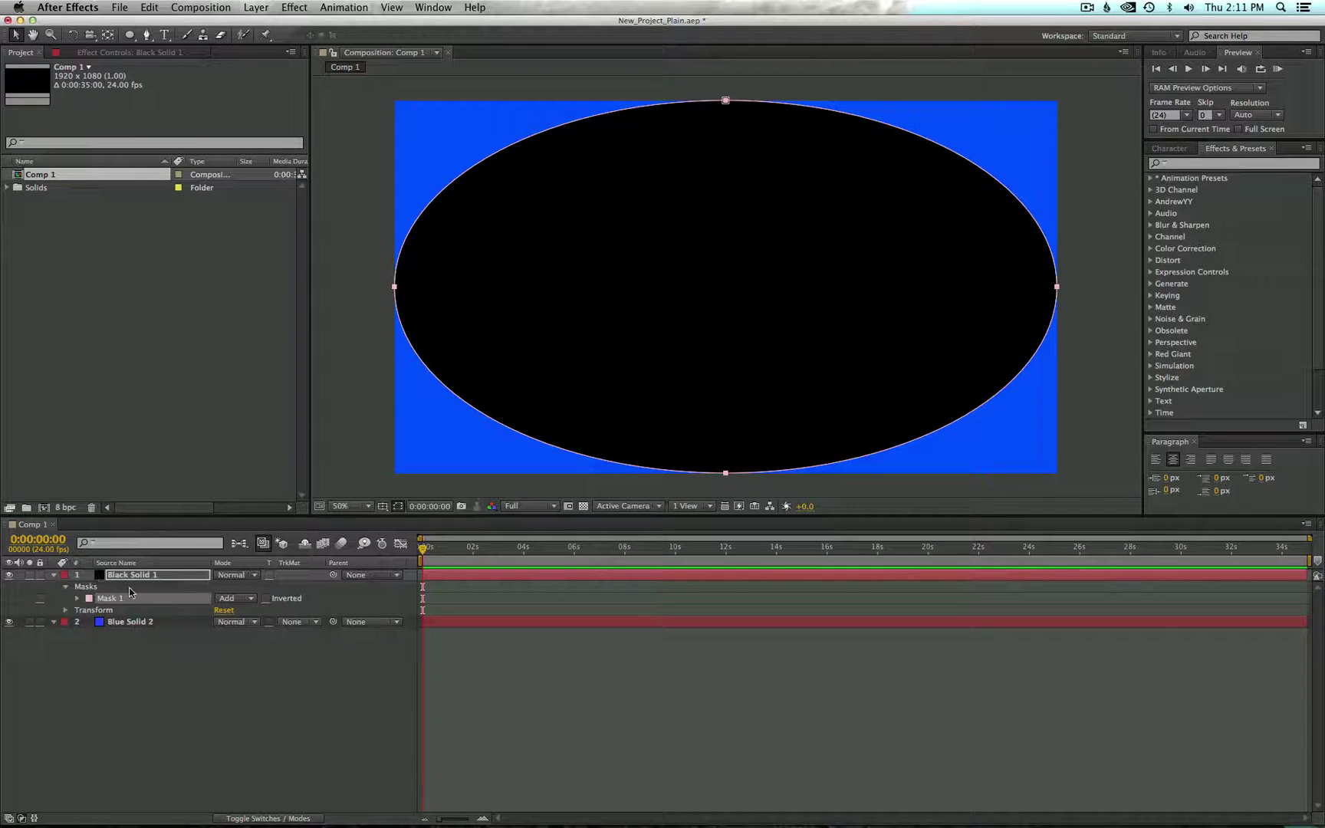
pyautogui.press('m')
pyautogui.press('m')
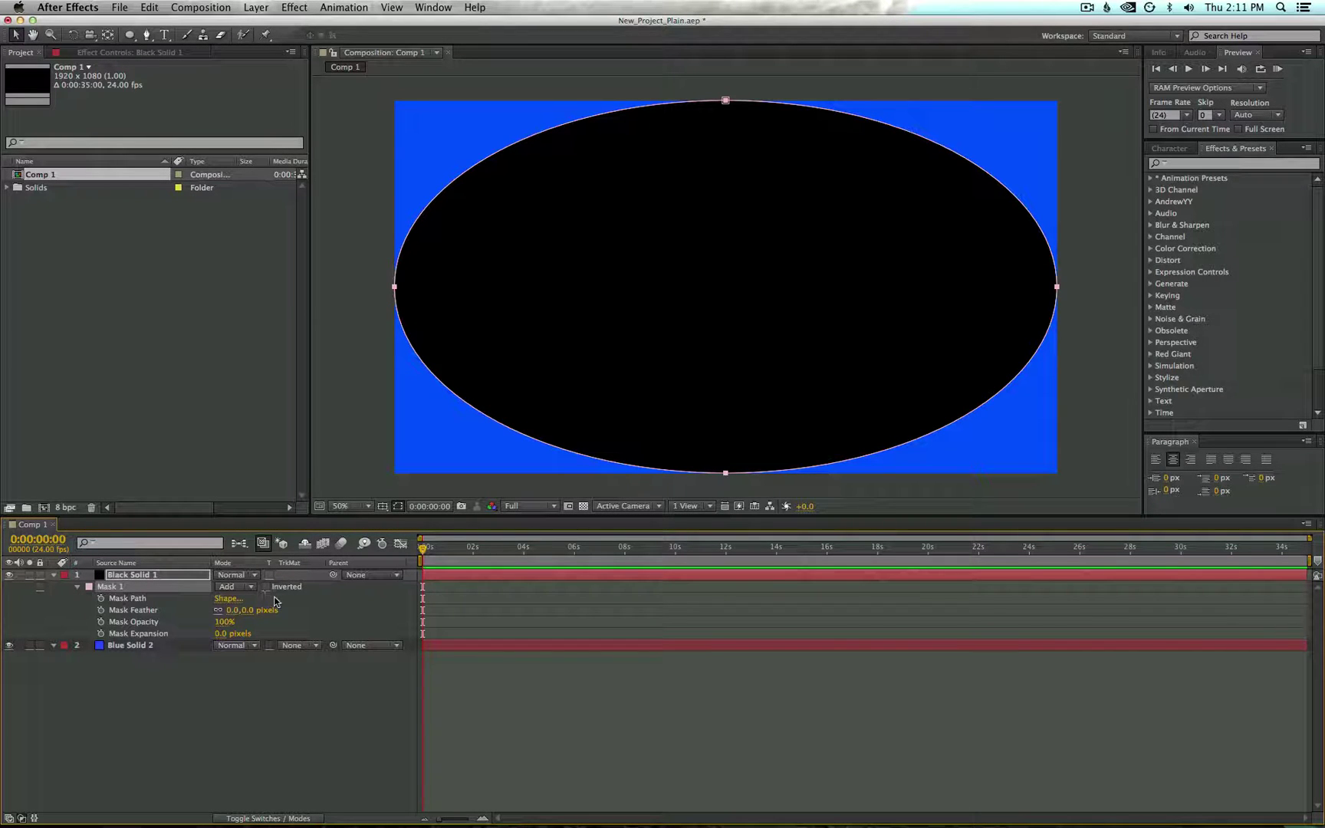
# Try the Subtract mode on the black solid's elliptical mask, and set it back to Add
pyautogui.click(243, 587)
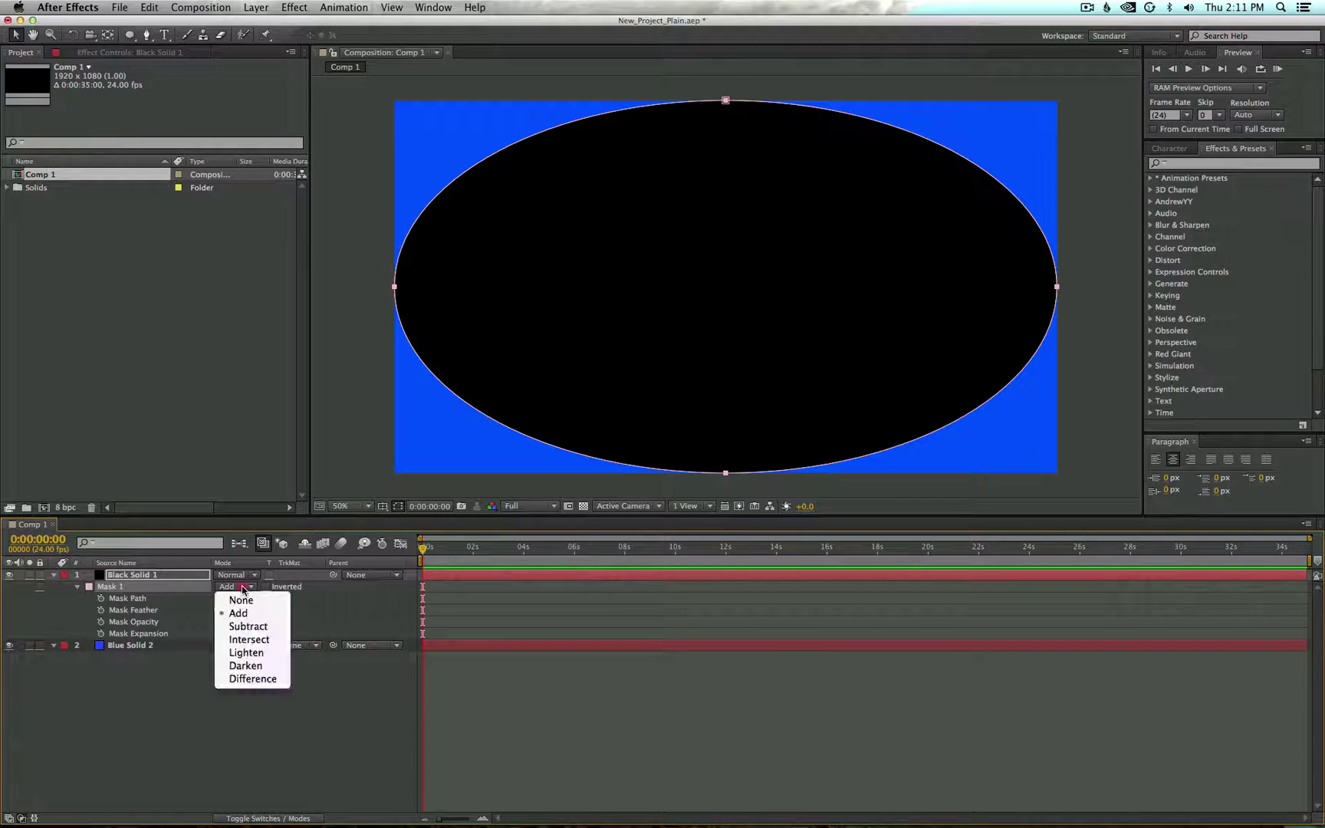
pyautogui.click(255, 627)
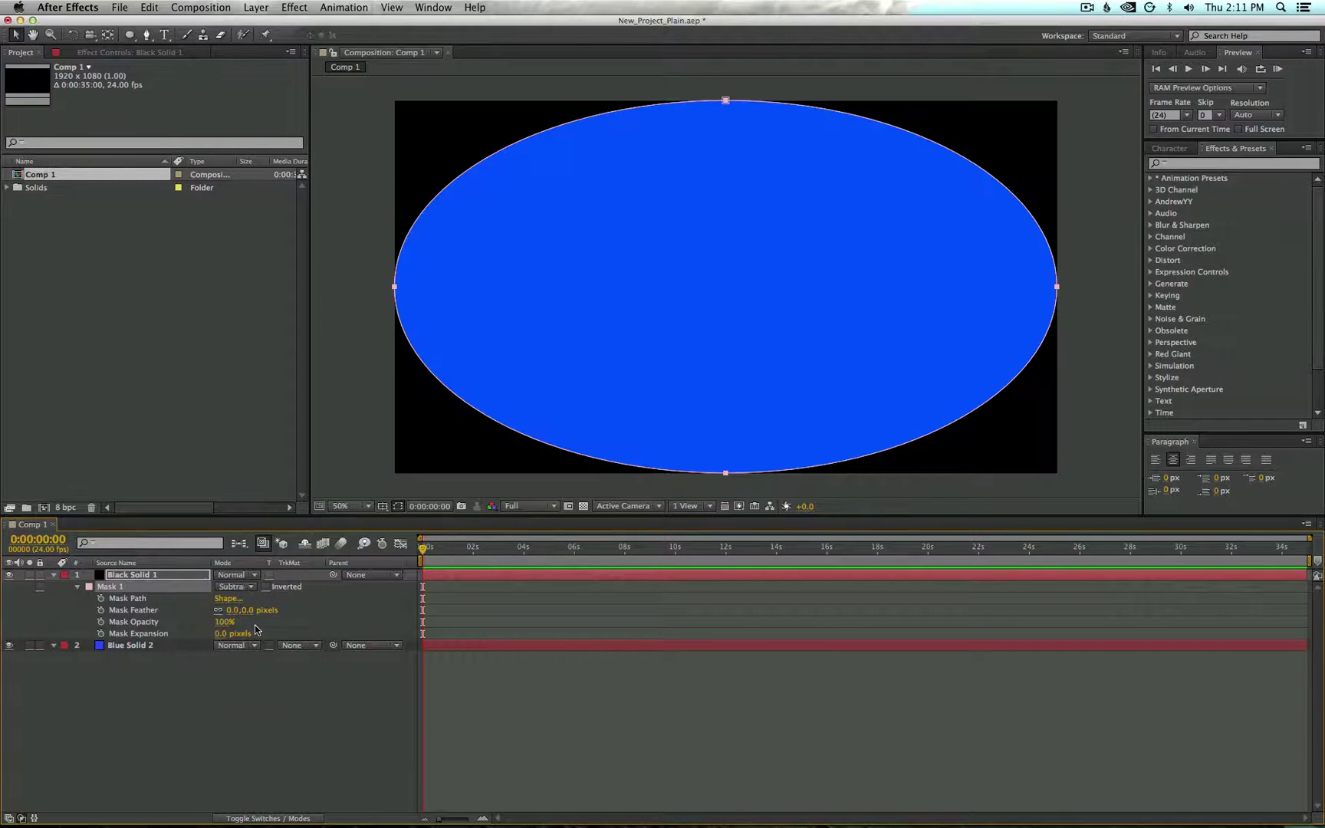
pyautogui.click(244, 588)
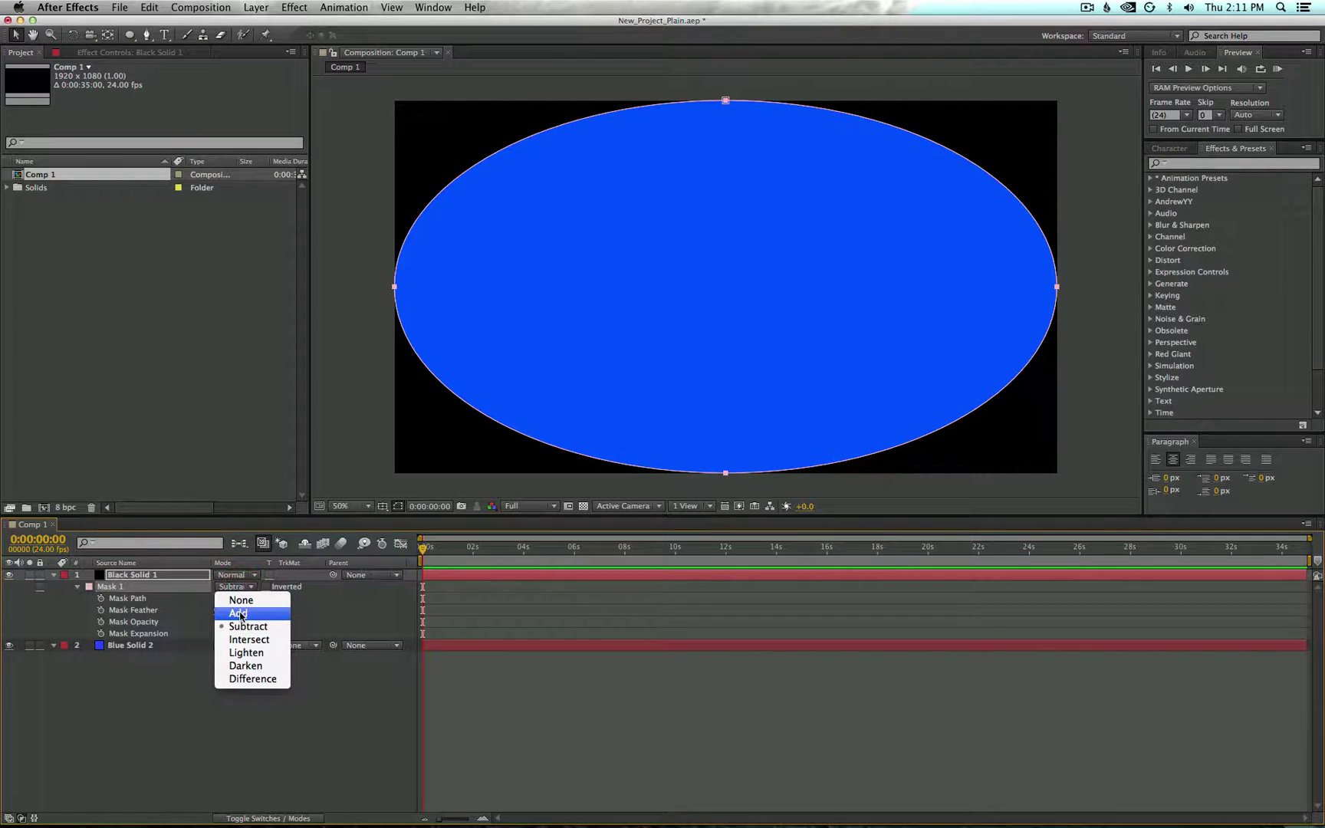
pyautogui.click(261, 615)
# Invert the black solid's elliptical mask and set its feather to 622 pixels
pyautogui.click(268, 587)
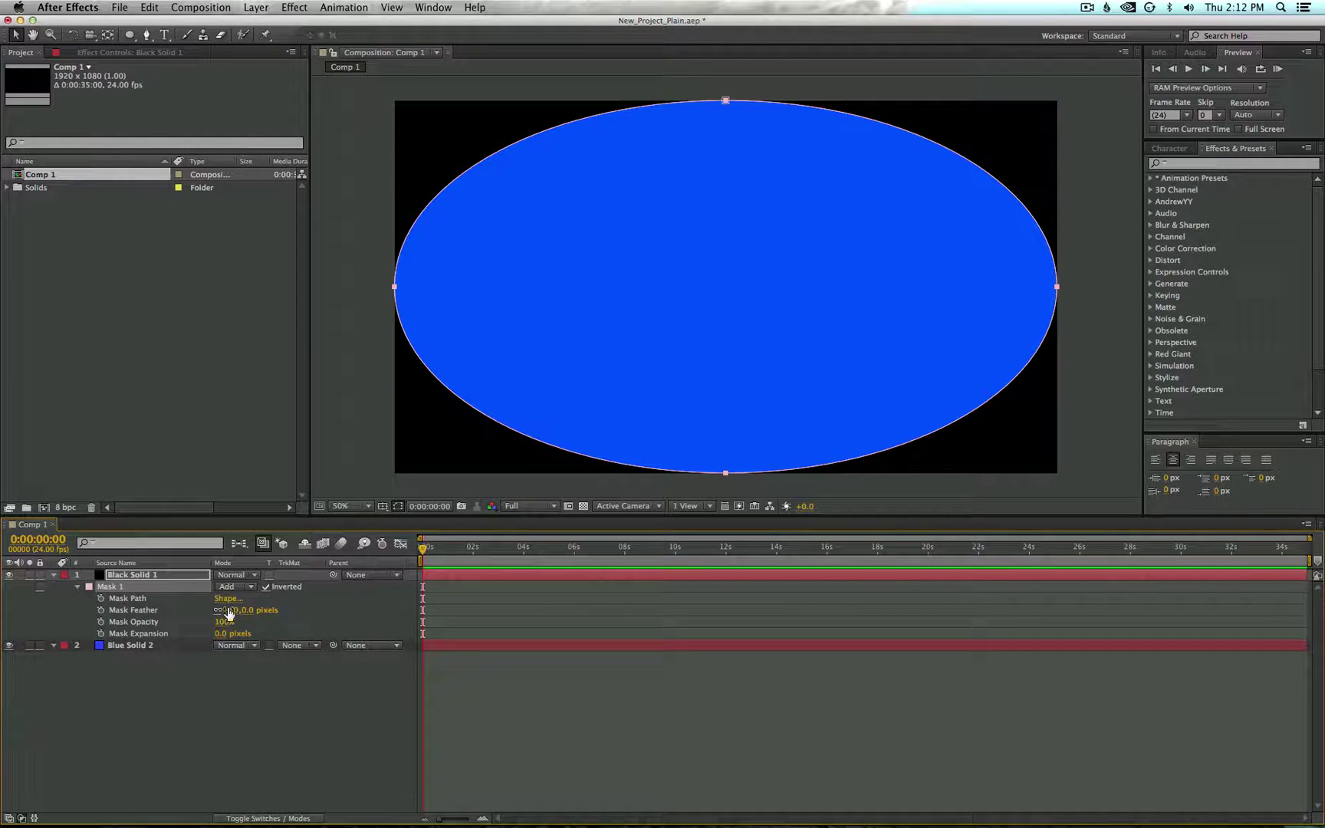
pyautogui.moveTo(229, 611); pyautogui.dragTo(379, 611)
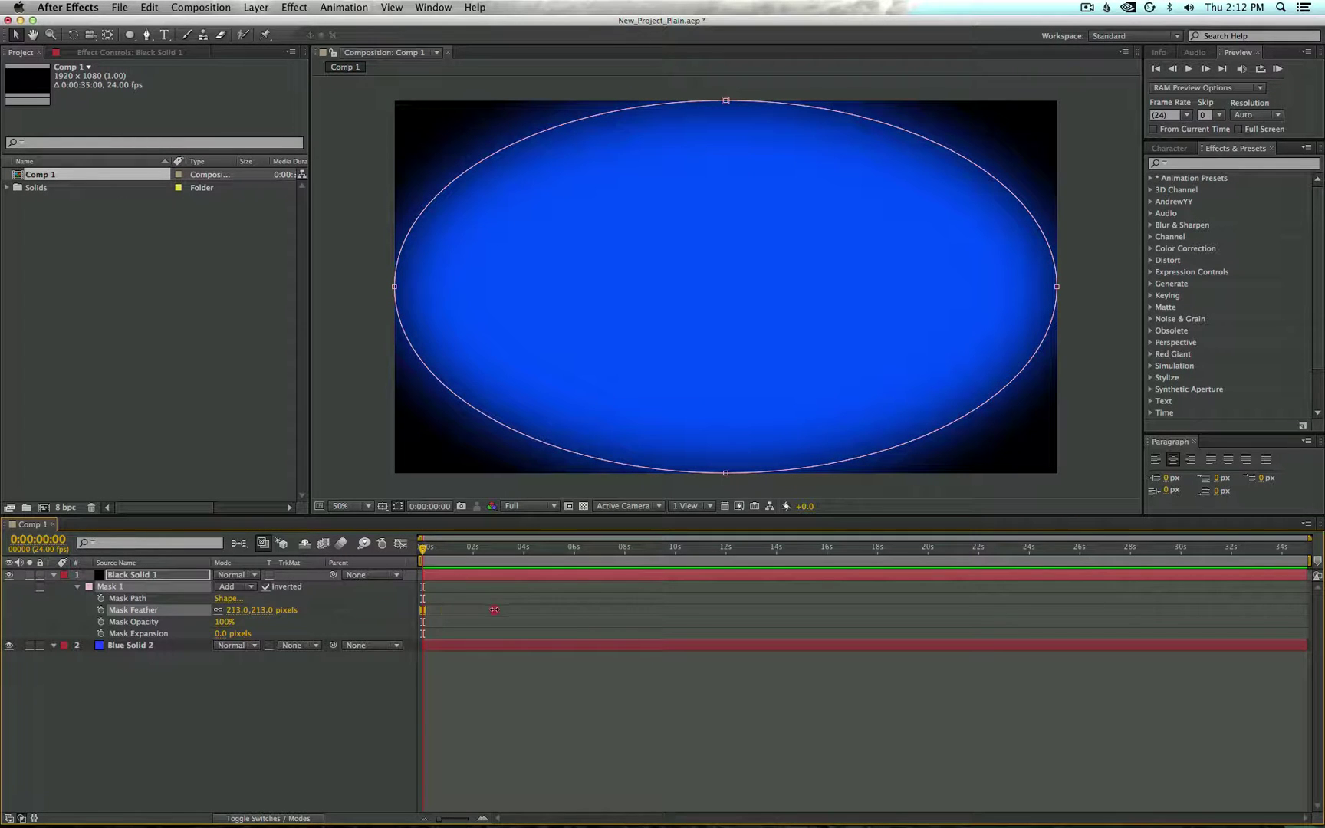
pyautogui.moveTo(494, 609); pyautogui.dragTo(606, 597)
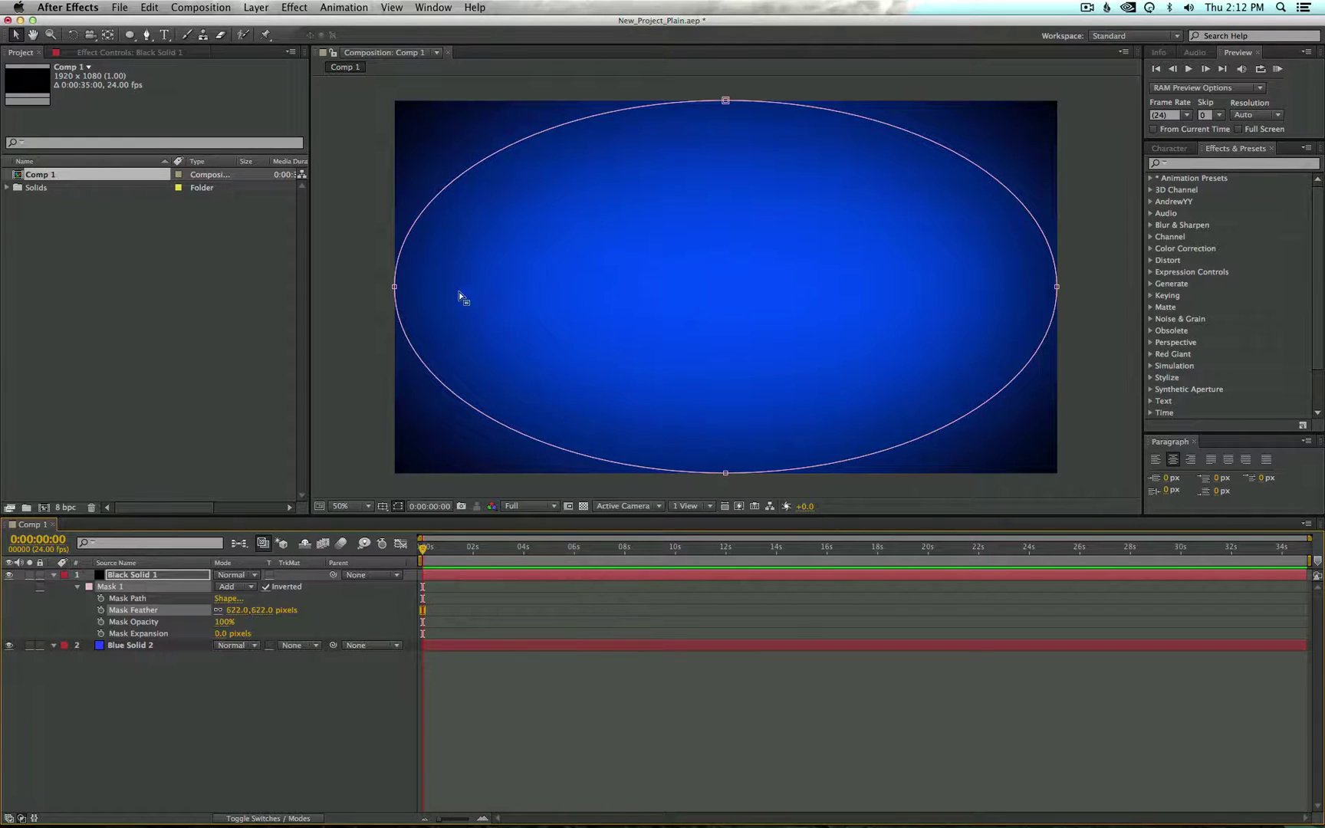
# Narrow the elliptical mask to a rough circle, then move it over the composition's upper edge and enlarge it
pyautogui.doubleClick(394, 289)
pyautogui.moveTo(426, 288); pyautogui.dragTo(537, 277)
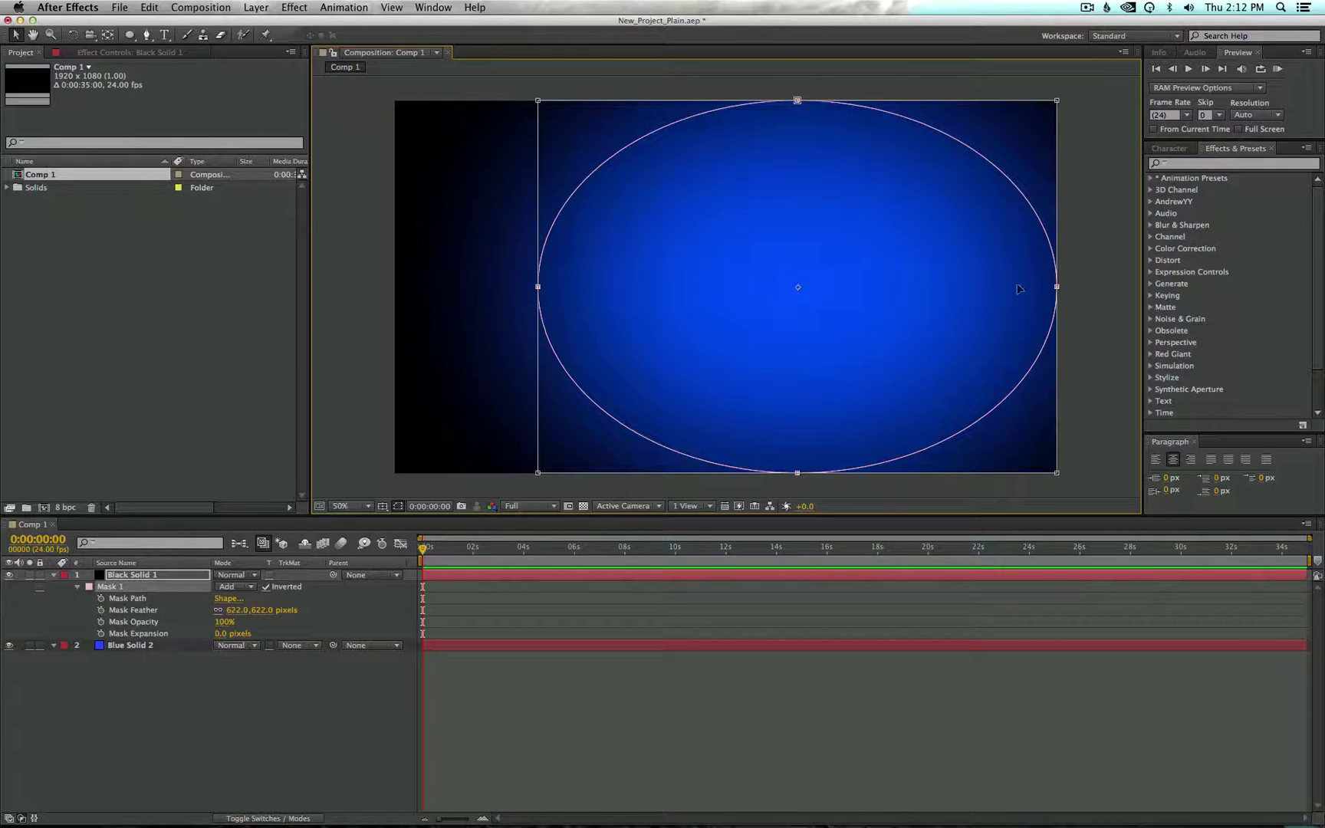
pyautogui.moveTo(952, 276); pyautogui.dragTo(950, 276)
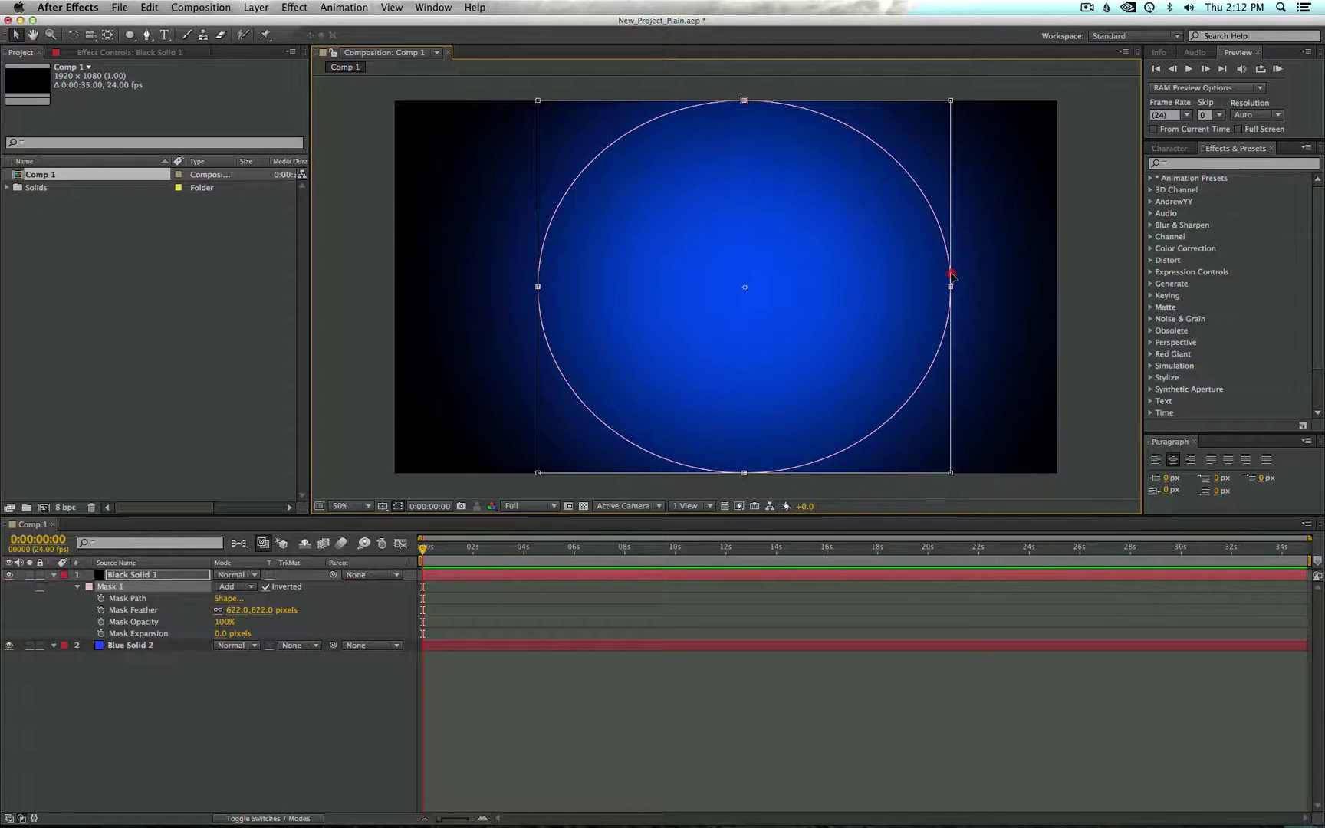
pyautogui.moveTo(849, 430); pyautogui.dragTo(825, 147)
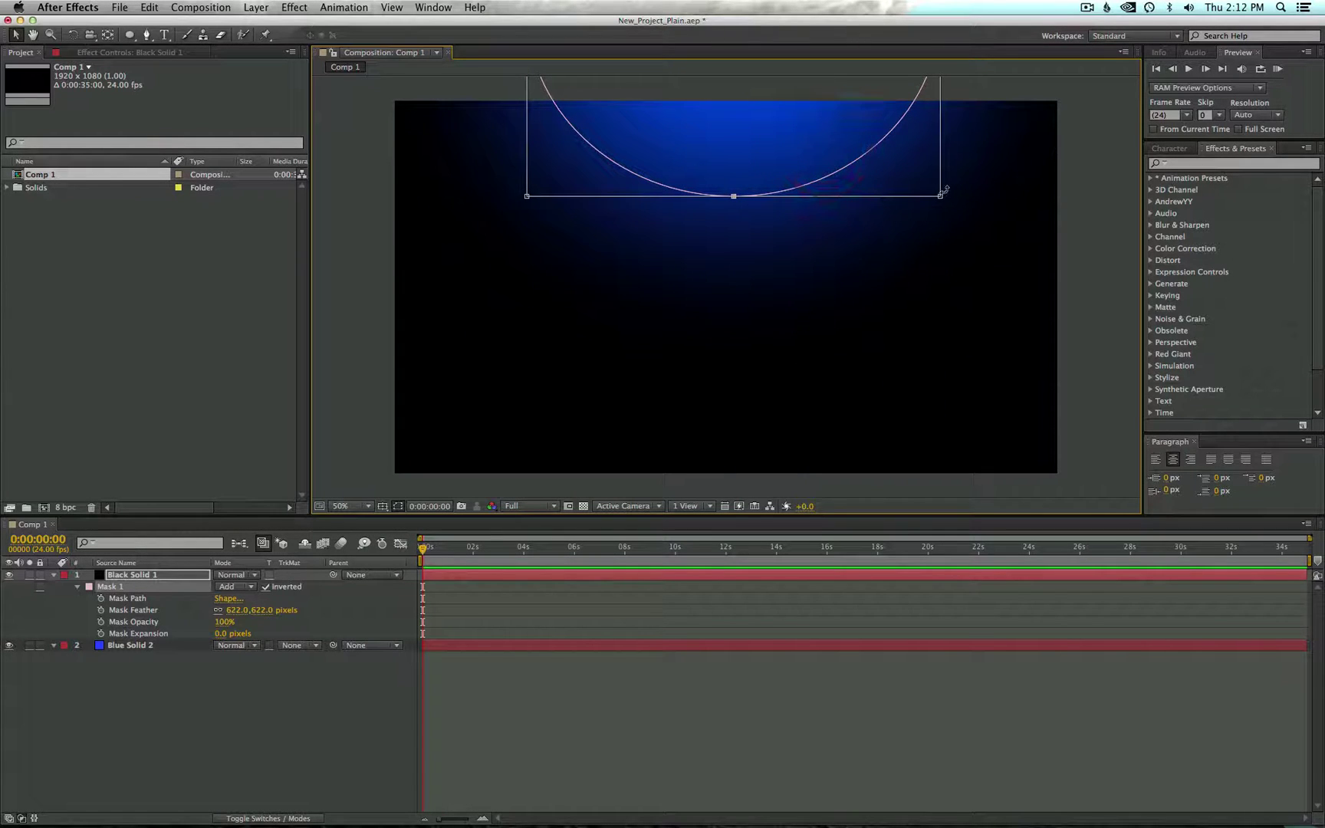
pyautogui.moveTo(939, 197); pyautogui.dragTo(1039, 266)
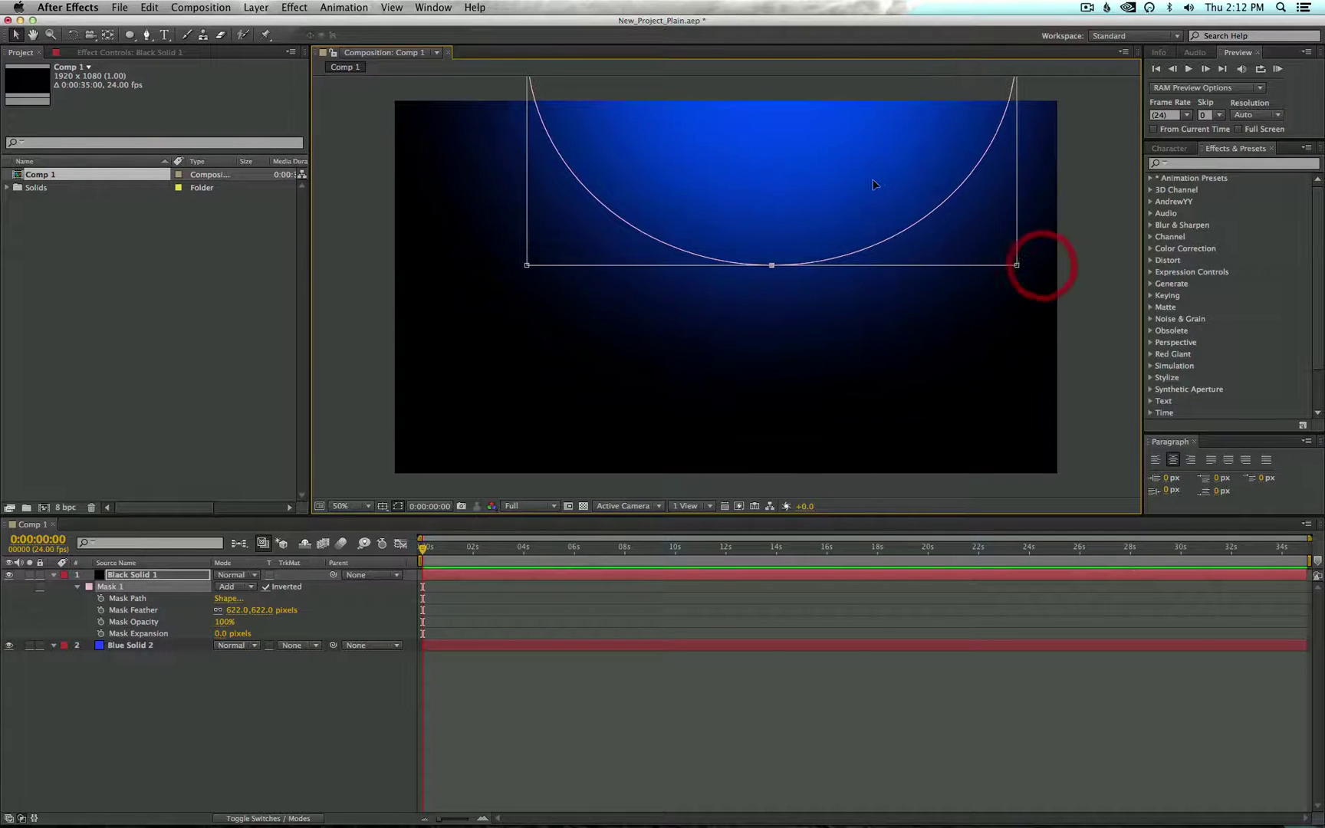
pyautogui.moveTo(846, 148); pyautogui.dragTo(821, 112)
# Hide the black solid and create a new 1920 x 1080 px cyan (00C1EC) solid layer above it
pyautogui.click(9, 574)
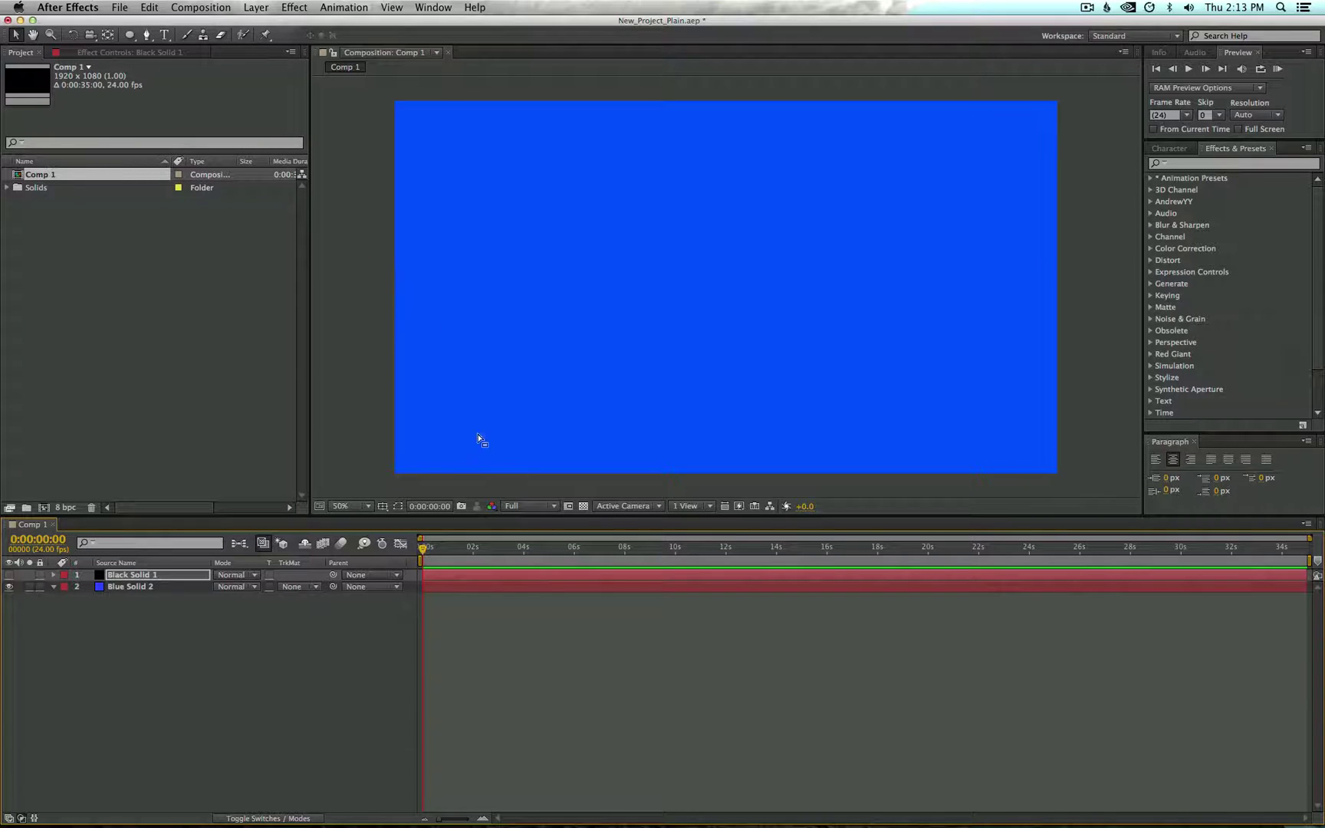
pyautogui.click(252, 8)
pyautogui.moveTo(260, 24)
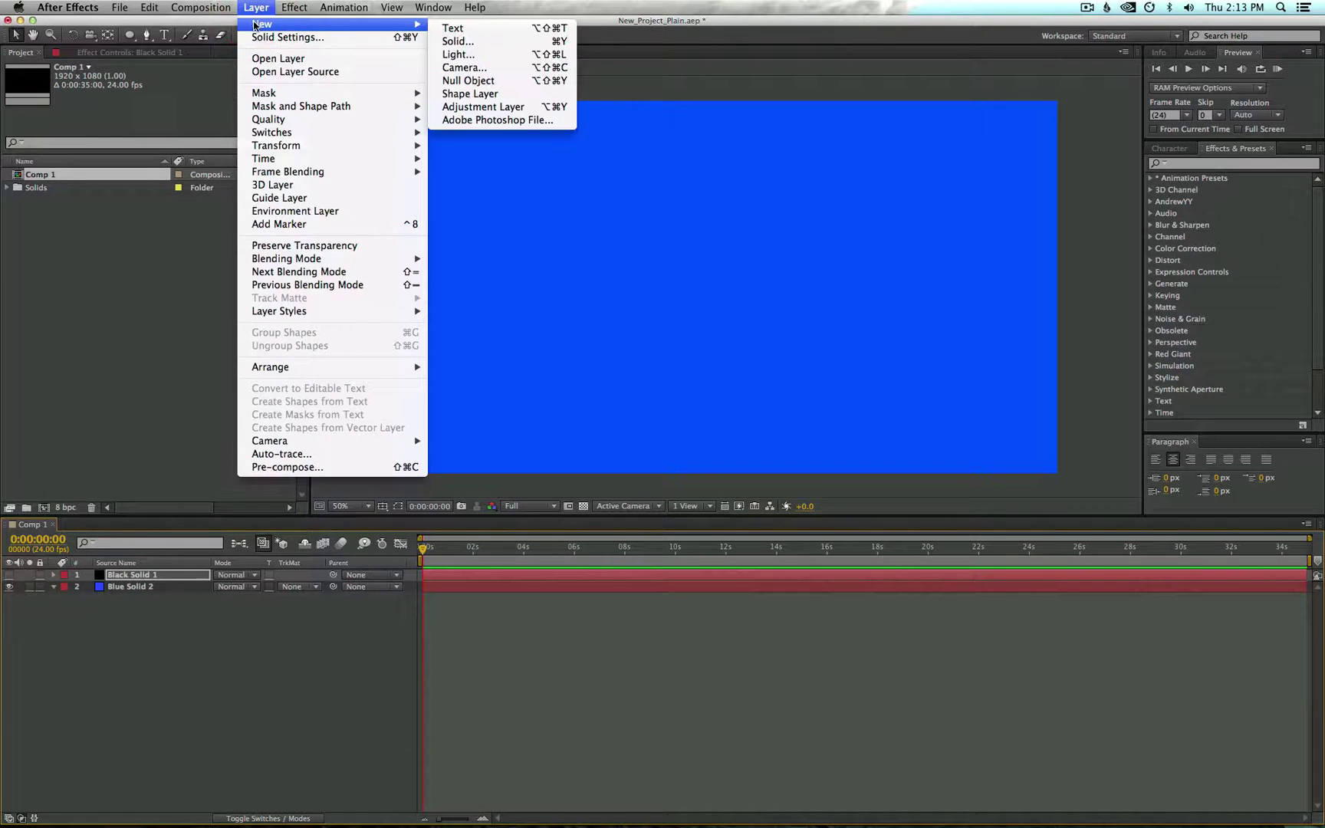
pyautogui.click(500, 42)
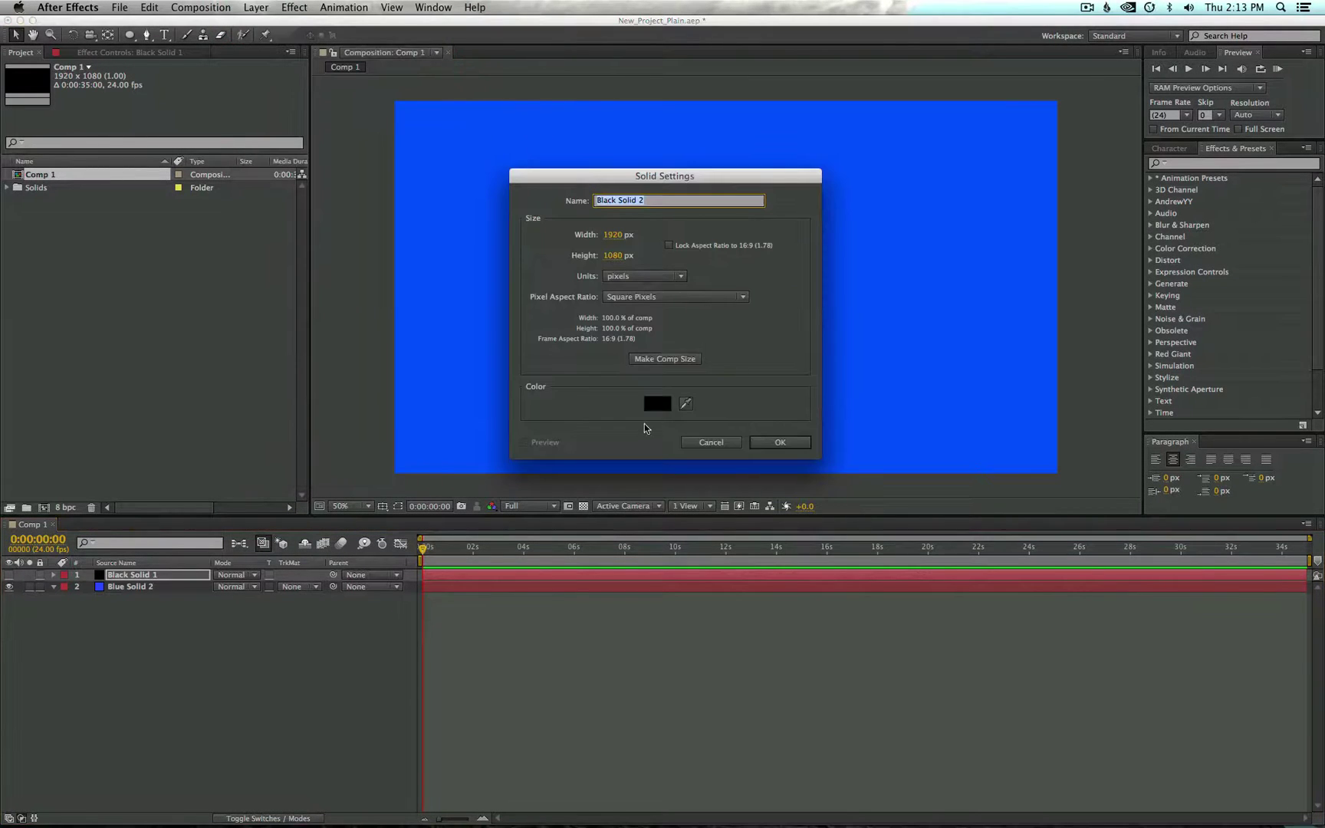
pyautogui.click(657, 404)
pyautogui.moveTo(982, 581); pyautogui.dragTo(982, 593)
pyautogui.moveTo(934, 542); pyautogui.dragTo(965, 525)
pyautogui.click(1092, 514)
pyautogui.click(782, 442)
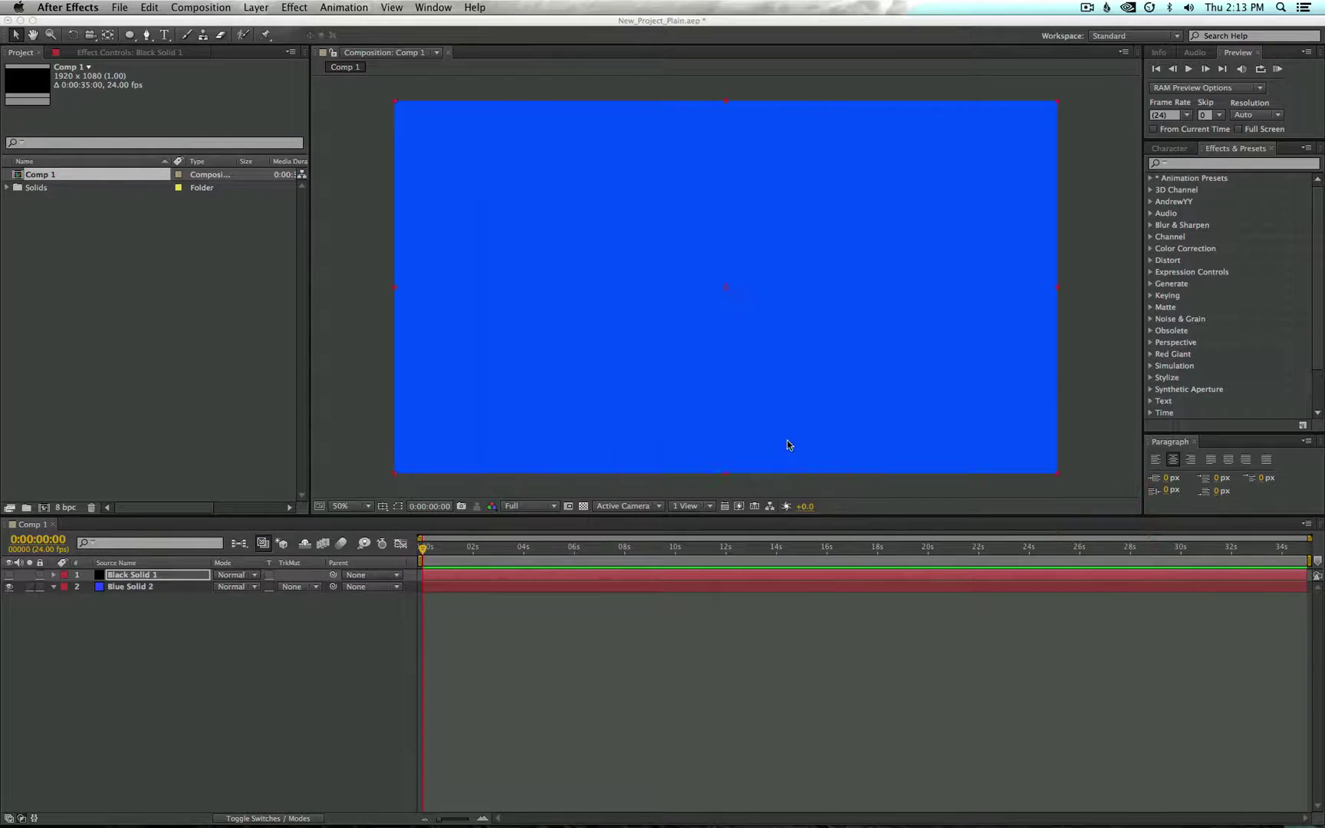
# Mask the cyan solid with a full-width rectangle along the composition's lower edge and lower the mask's top edge slightly
pyautogui.click(137, 36)
pyautogui.click(184, 35)
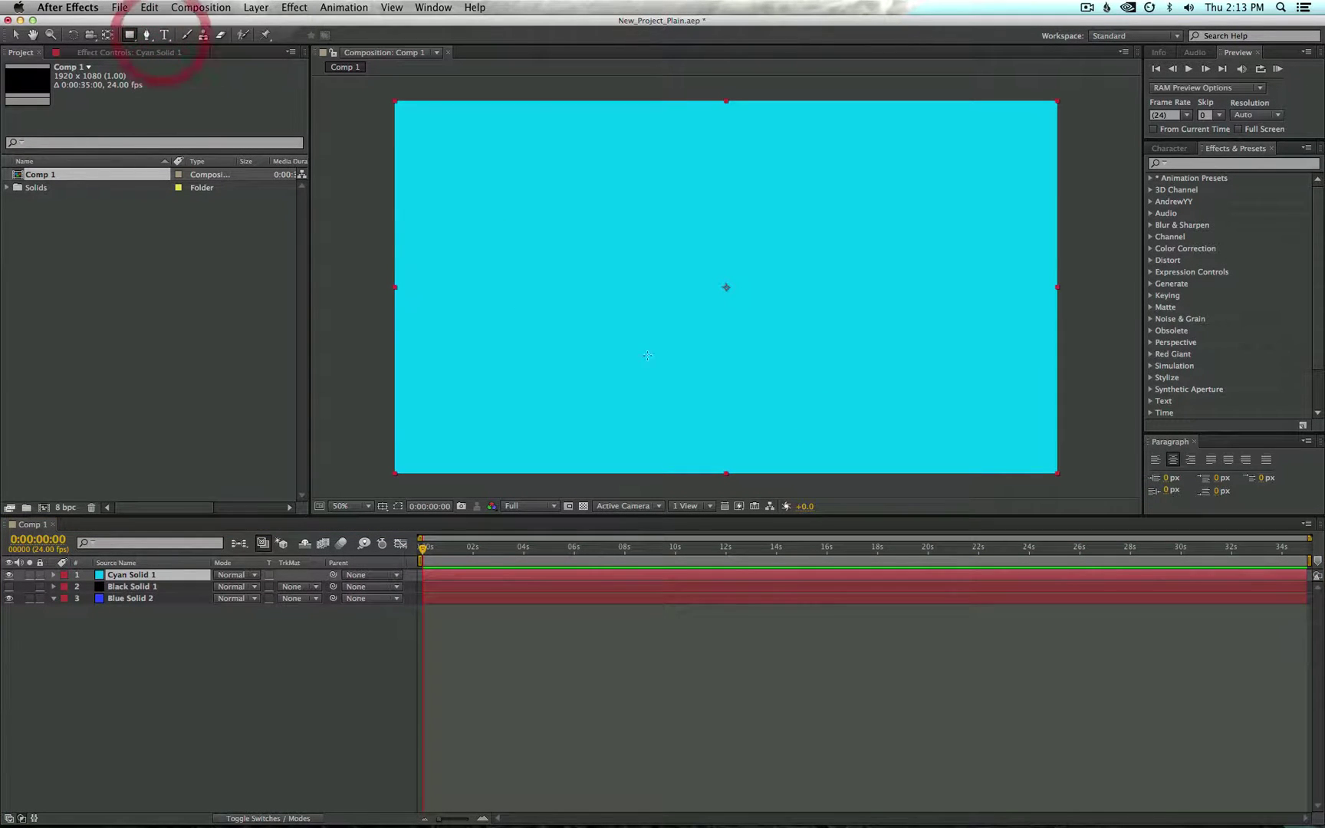
pyautogui.moveTo(363, 406); pyautogui.dragTo(1111, 503)
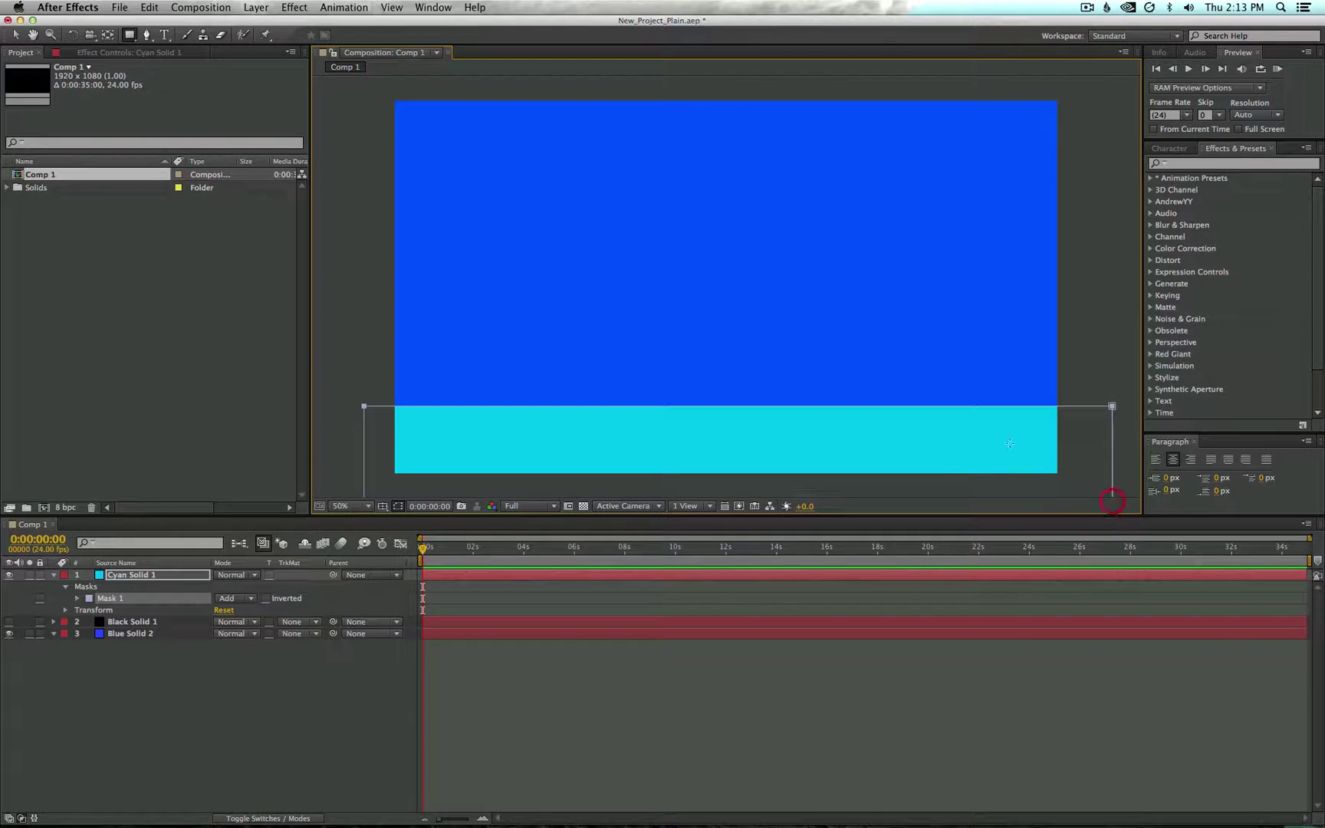
pyautogui.press('v')
pyautogui.moveTo(946, 406); pyautogui.dragTo(947, 415)
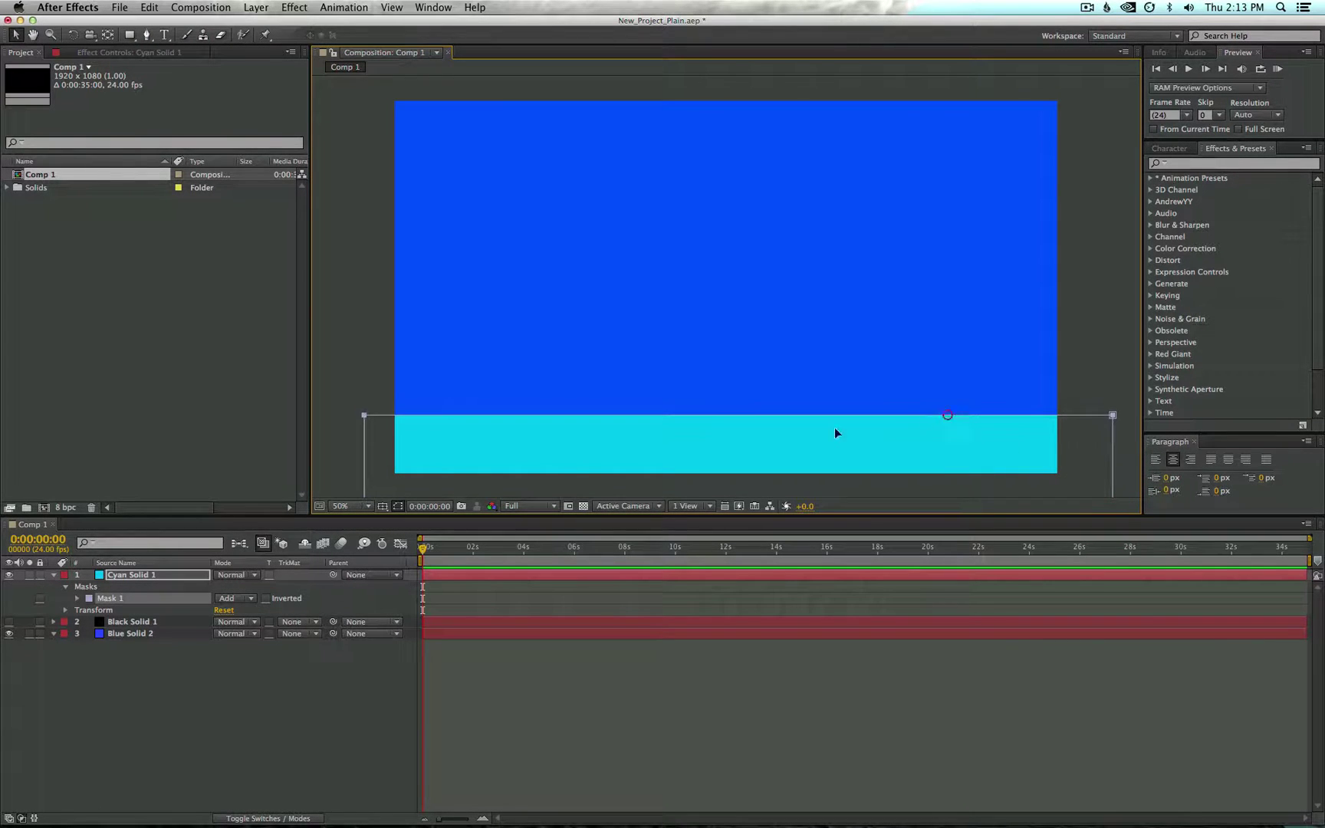
# Set the cyan solid's mask feather to 202 pixels, raise the mask's top edge to about a quarter of the frame height, and hide mask outlines
pyautogui.click(76, 599)
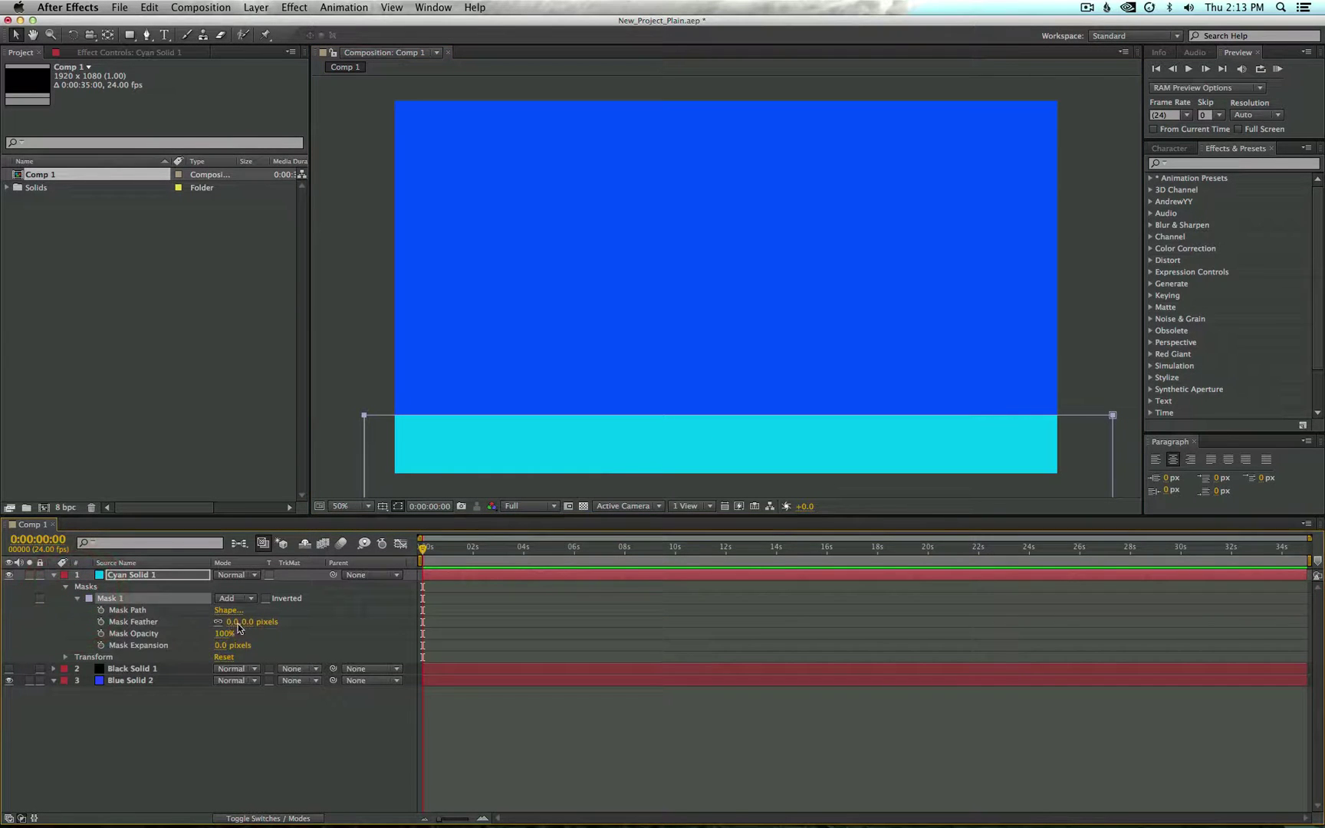
pyautogui.moveTo(234, 621); pyautogui.dragTo(376, 624)
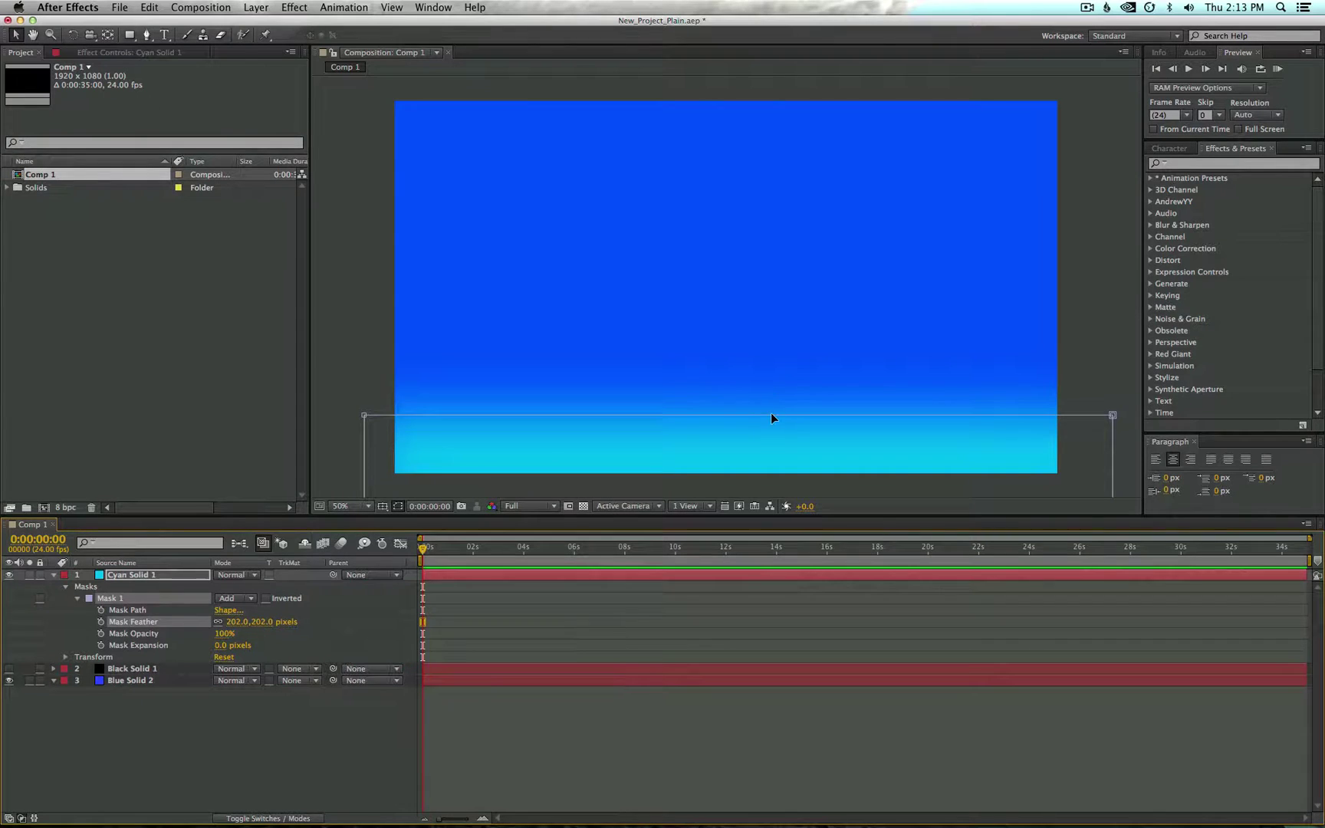
pyautogui.moveTo(770, 413); pyautogui.dragTo(769, 375)
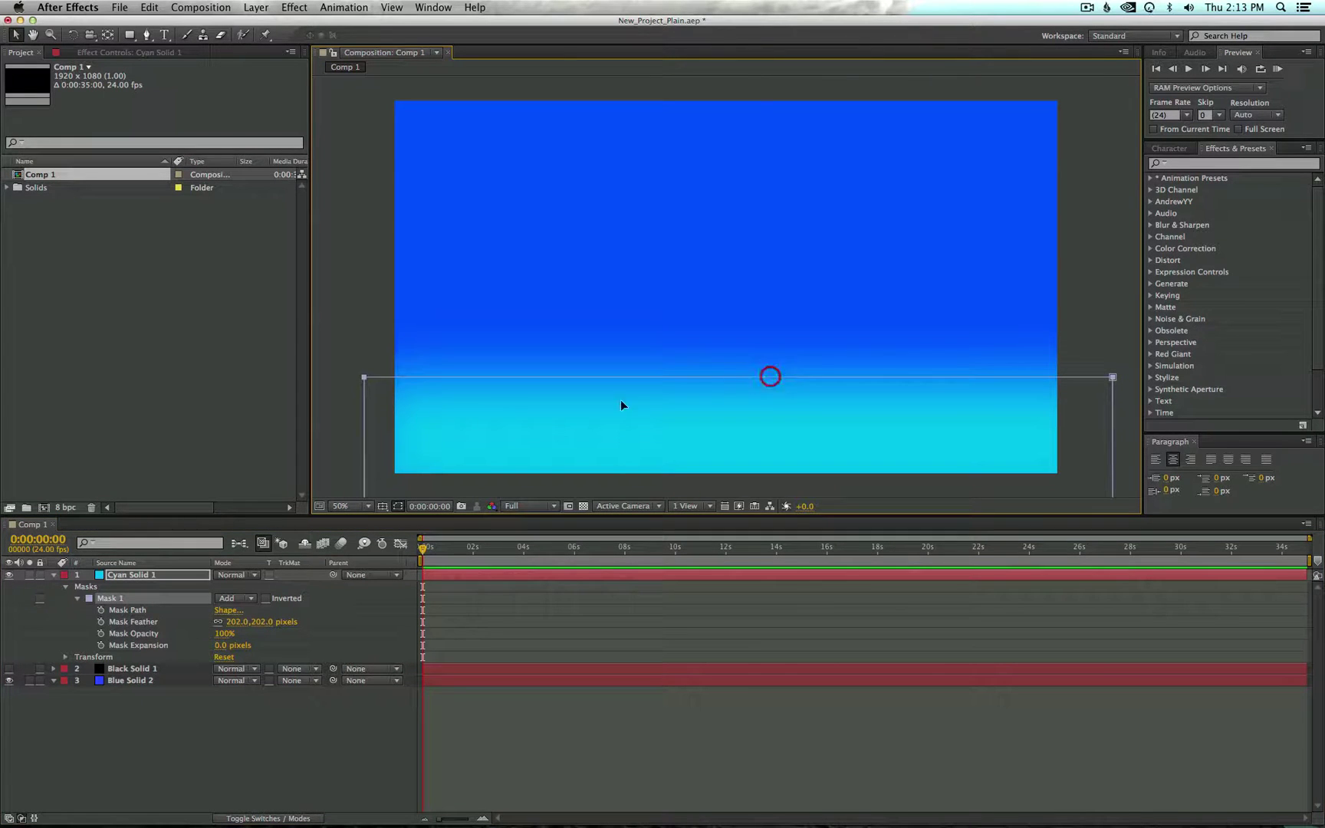
pyautogui.click(398, 441)
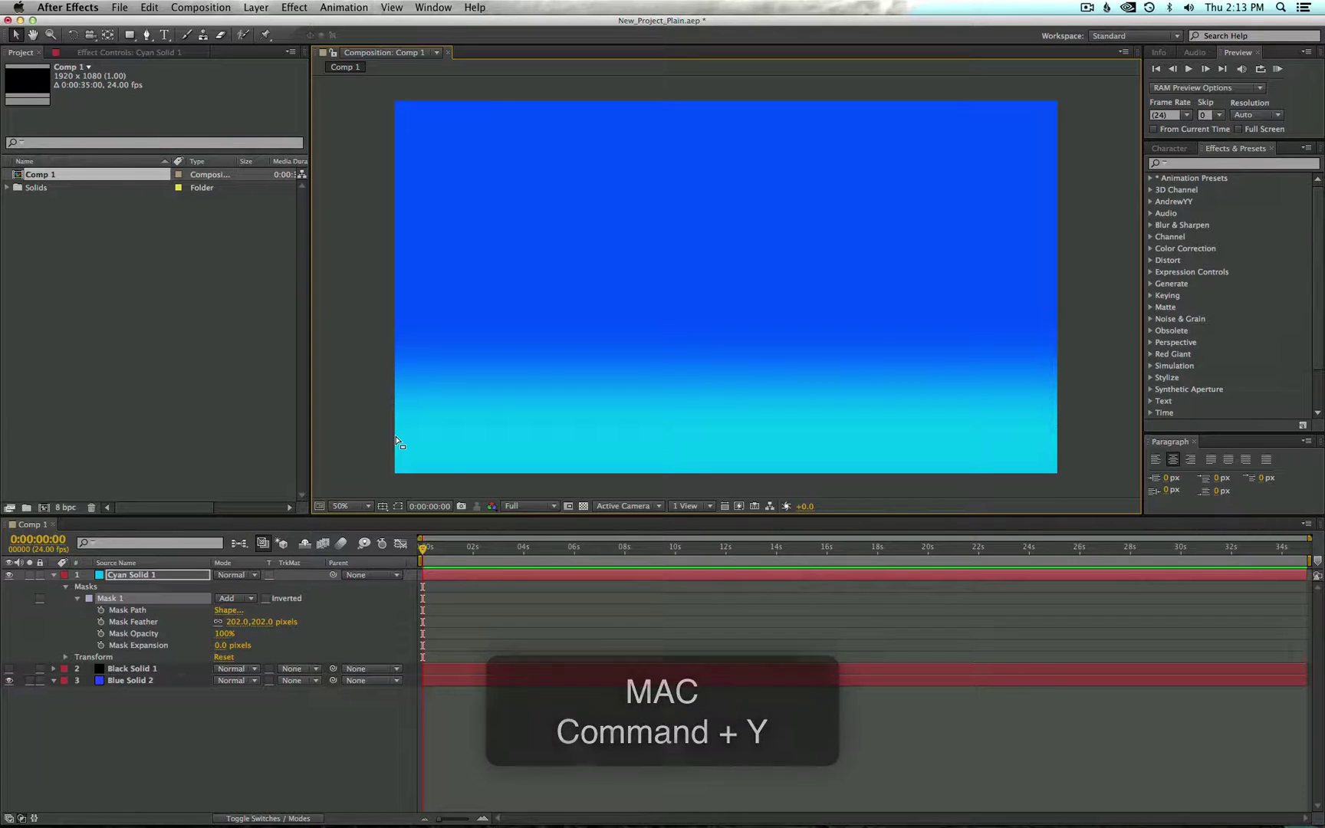
# Create a second 1920 x 1080 px black solid layer above the cyan solid and hide it
pyautogui.press('super+y')
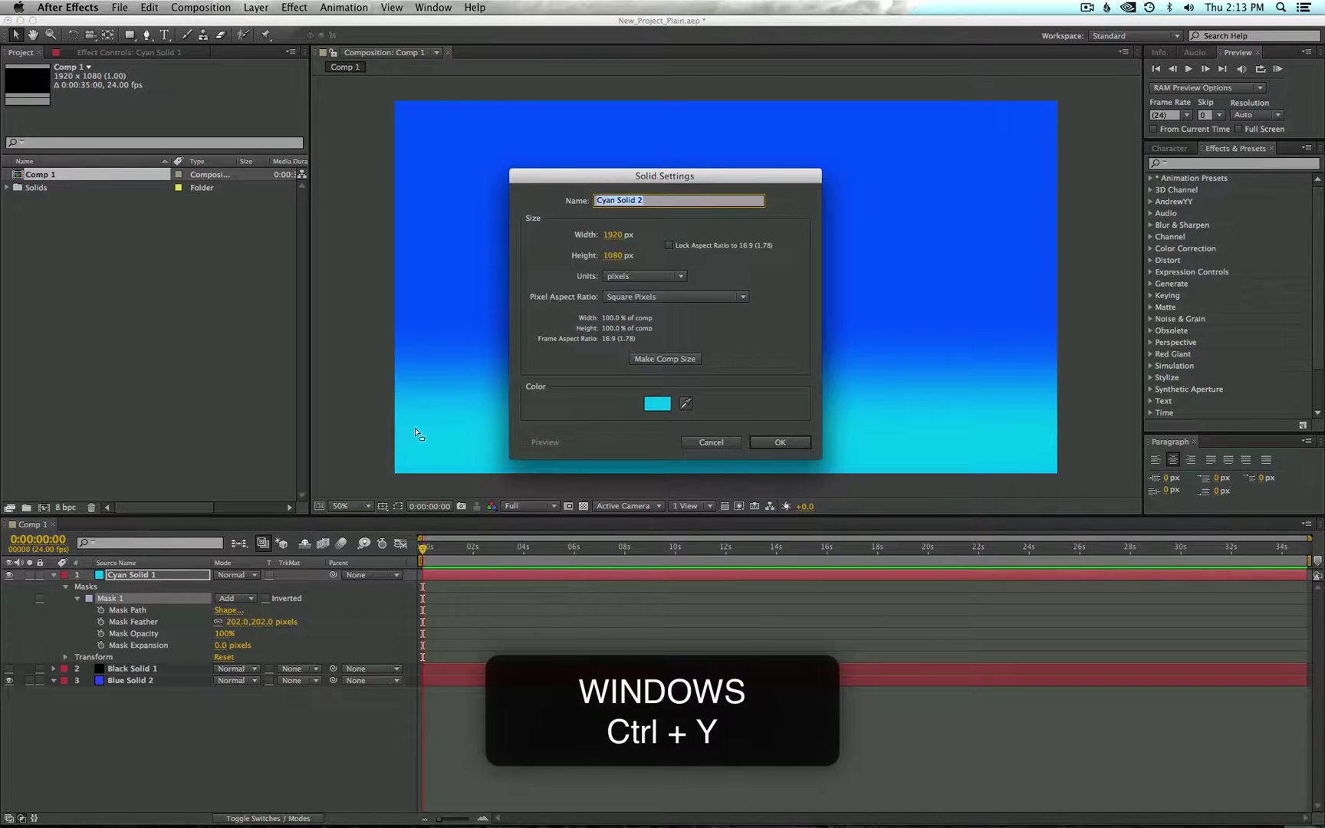
pyautogui.click(648, 406)
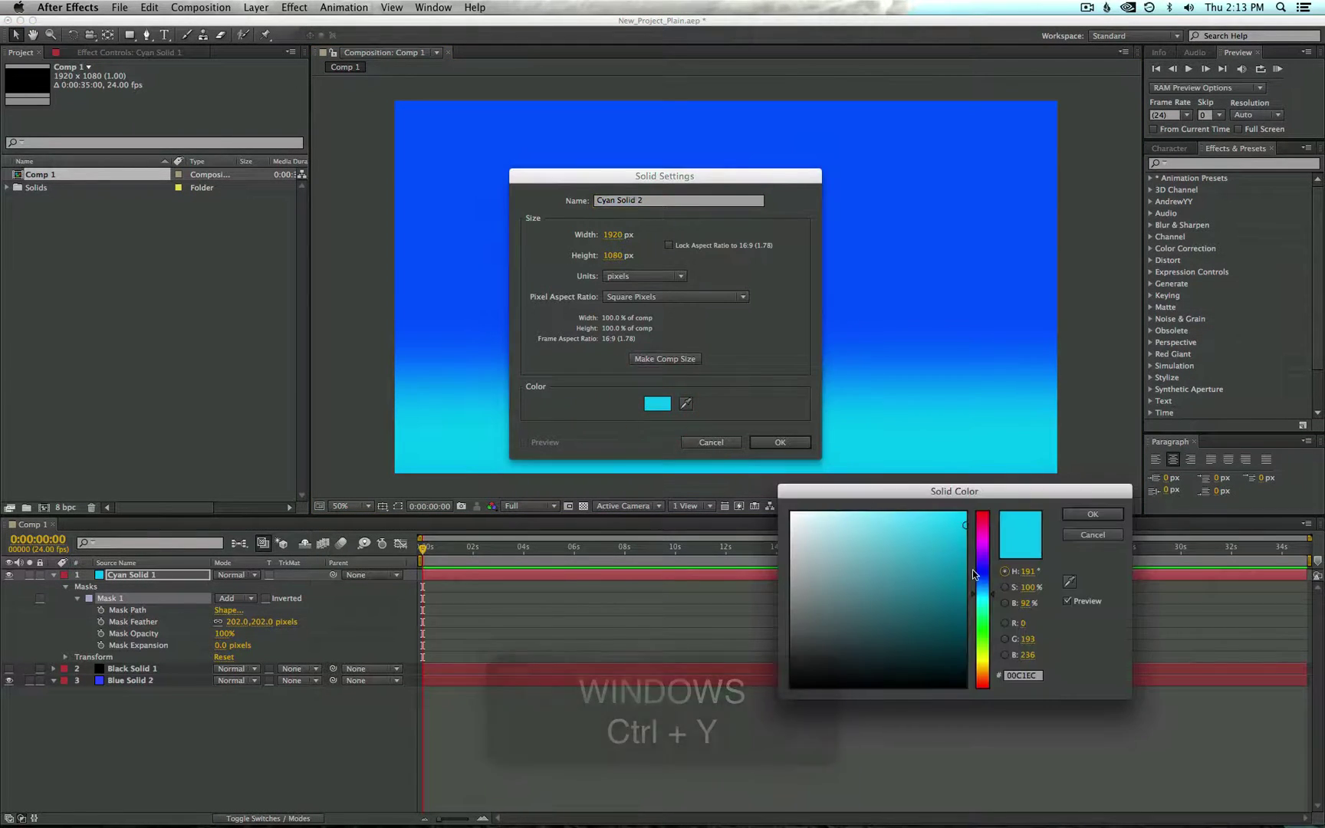
pyautogui.moveTo(835, 667); pyautogui.dragTo(759, 704)
pyautogui.click(1104, 515)
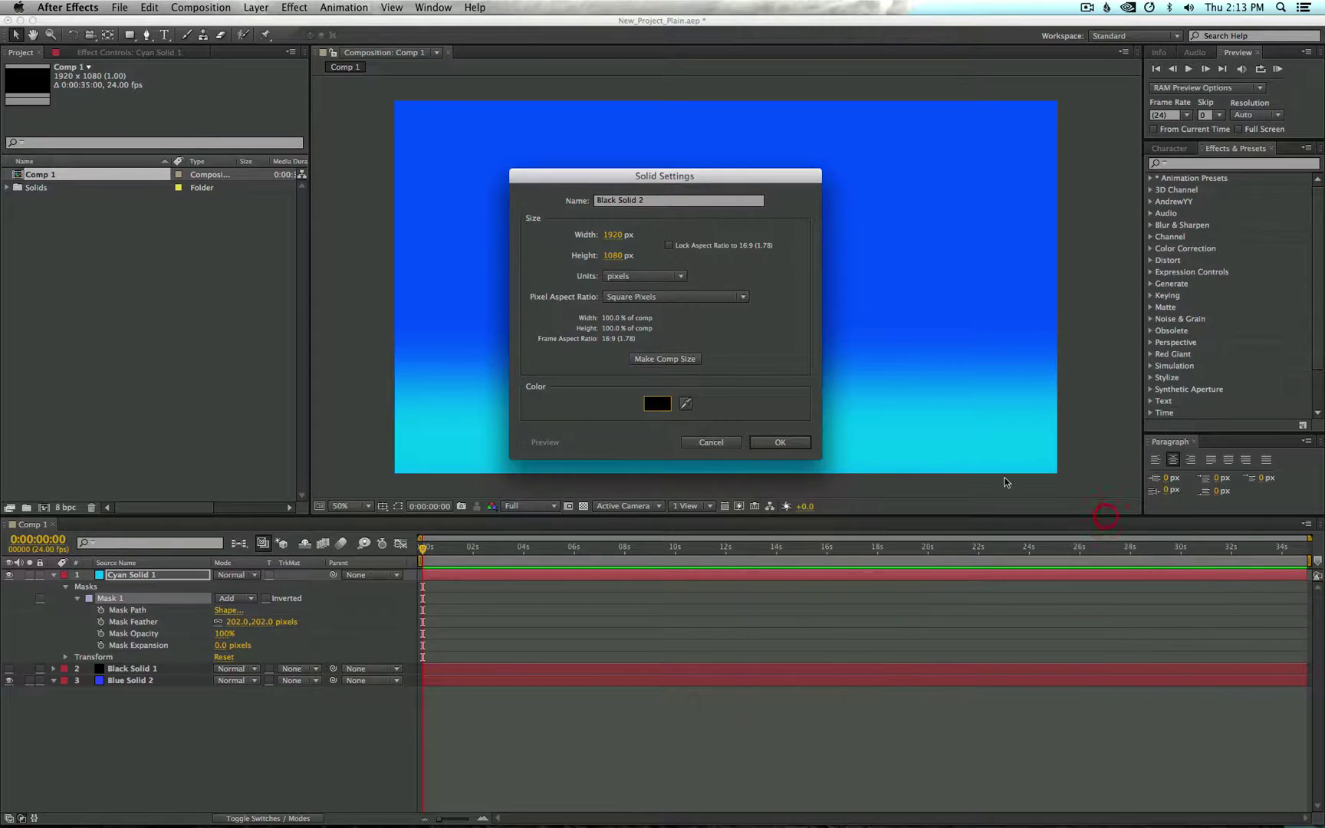
pyautogui.click(778, 444)
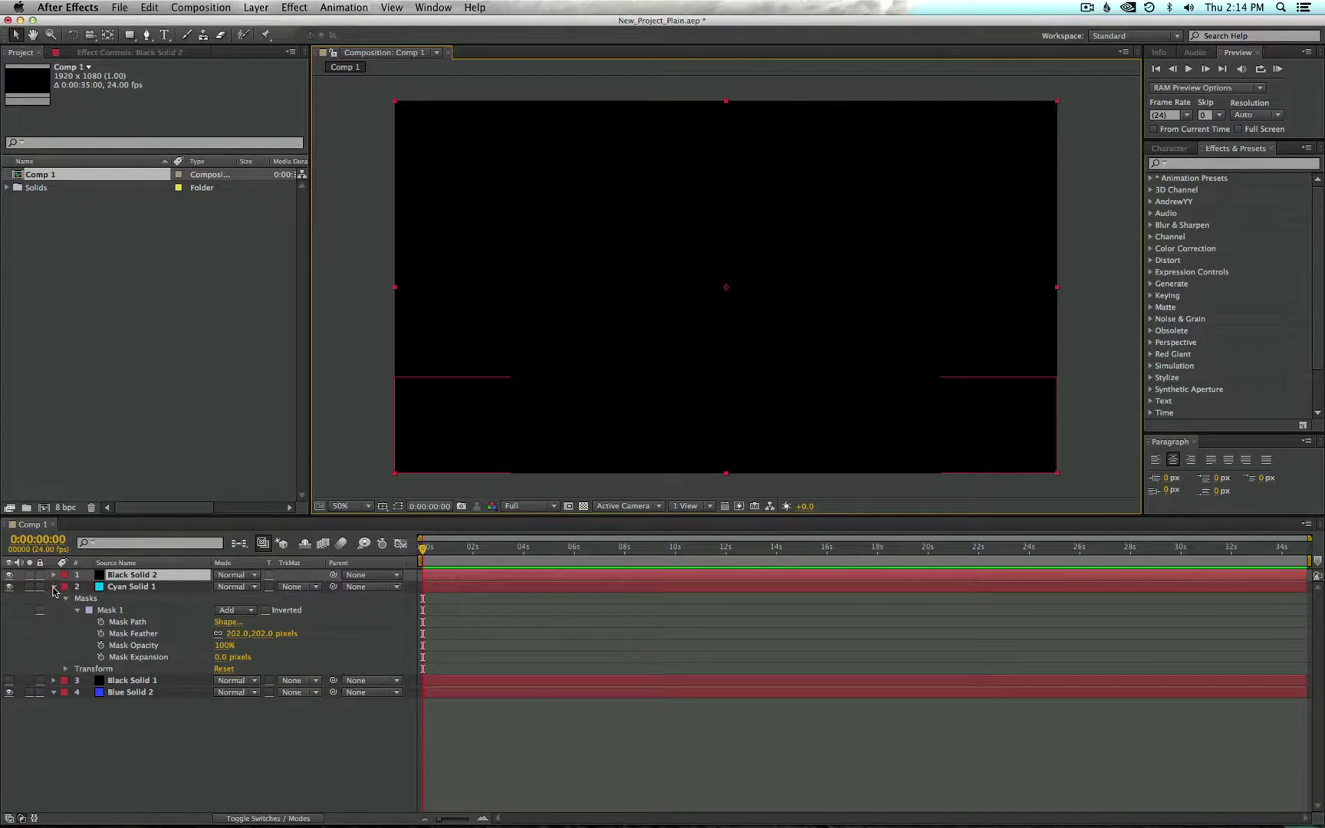
pyautogui.click(54, 587)
pyautogui.click(8, 574)
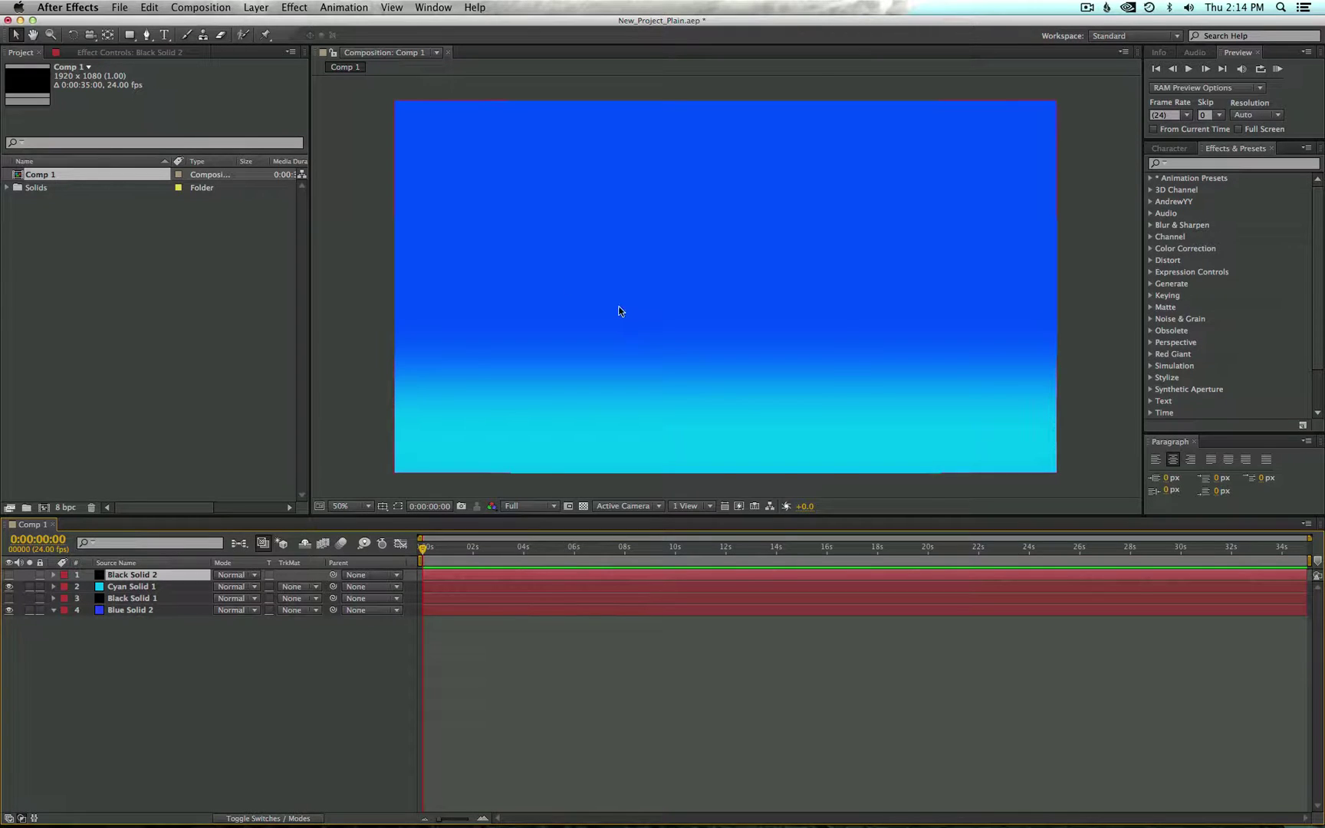
# Create a new 1920 x 1080 px bright red solid layer above the hidden black solid
pyautogui.press('super+y')
pyautogui.click(655, 404)
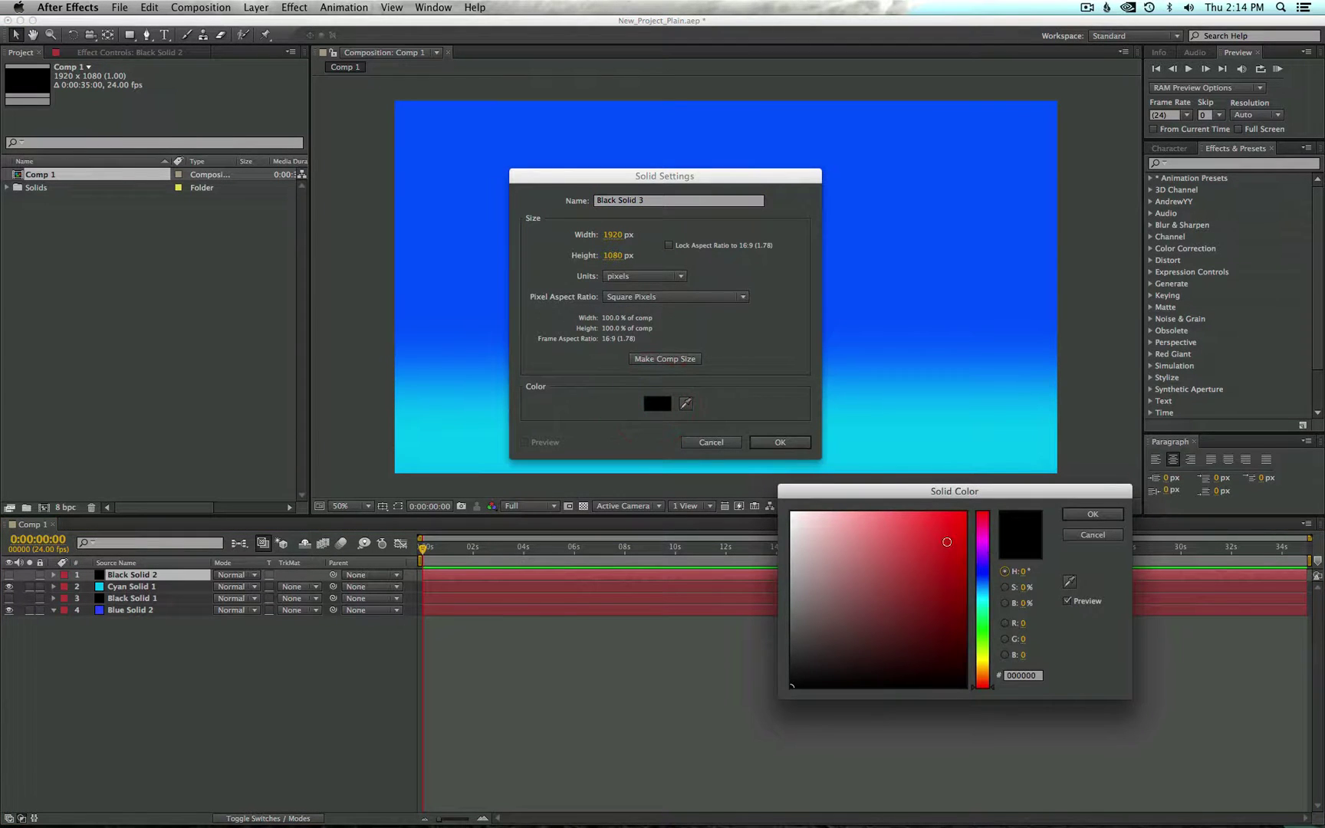
pyautogui.click(910, 542)
pyautogui.click(922, 524)
pyautogui.click(1107, 515)
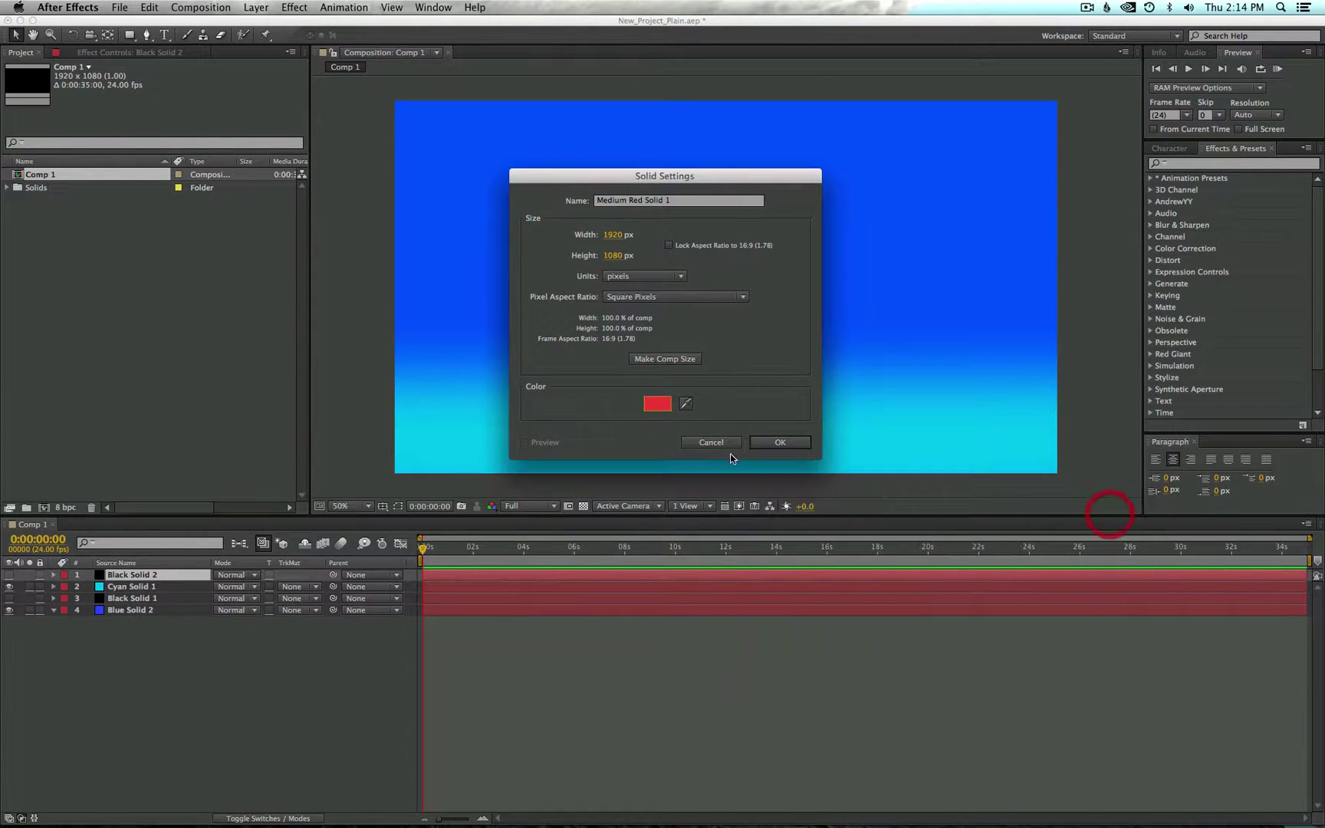
pyautogui.click(780, 443)
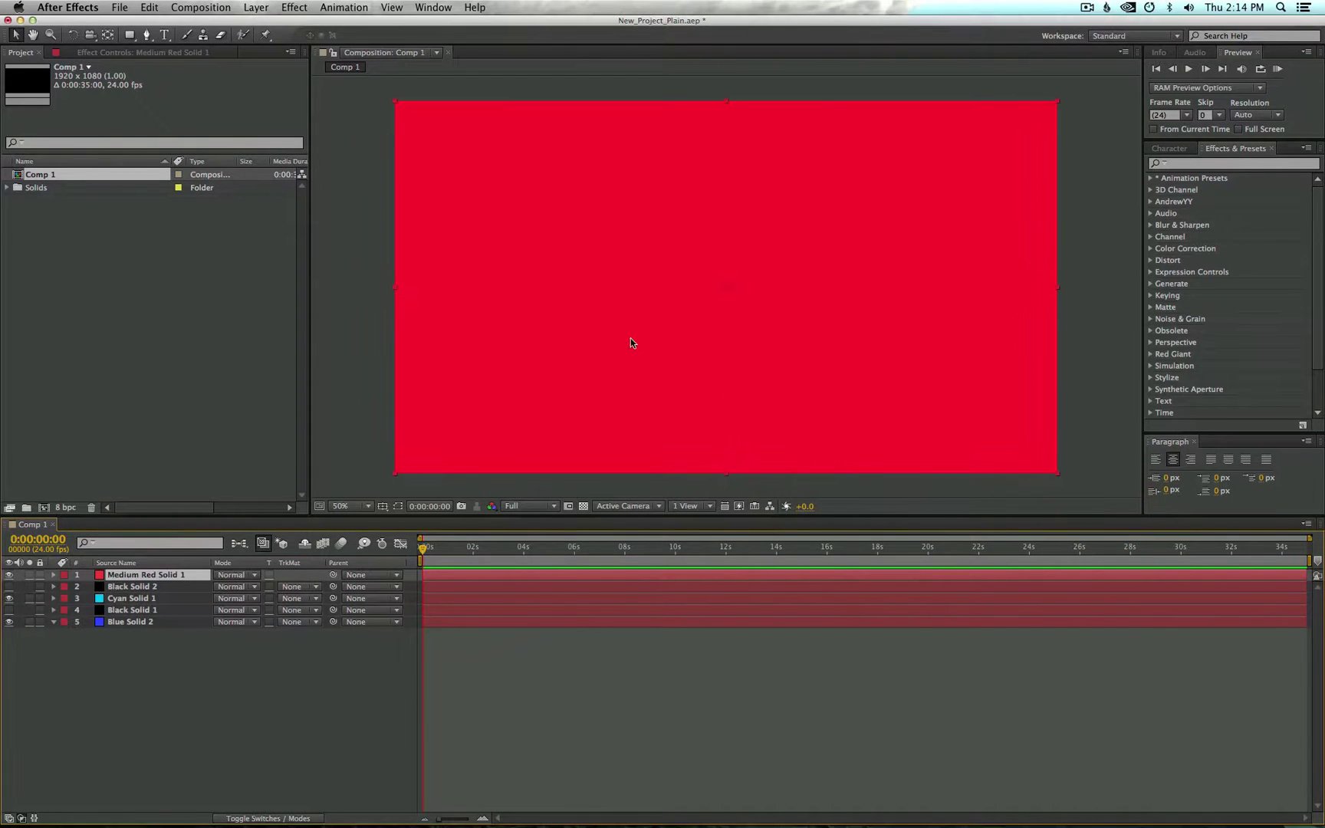
# Mask the red solid to a small horizontal rectangle near the composition's centre and hide the mask outlines
pyautogui.click(130, 35)
pyautogui.click(648, 277)
pyautogui.moveTo(717, 307); pyautogui.dragTo(815, 331)
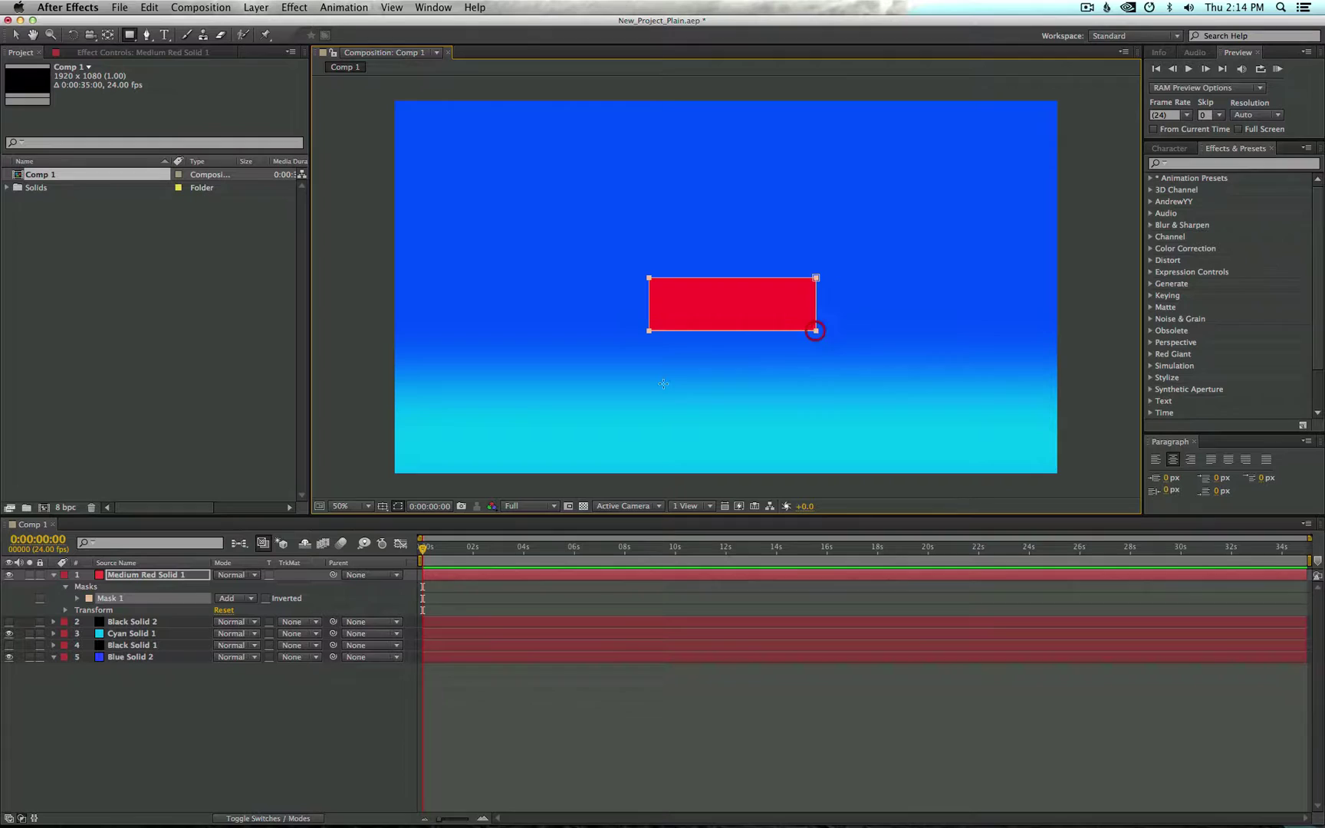
pyautogui.click(397, 506)
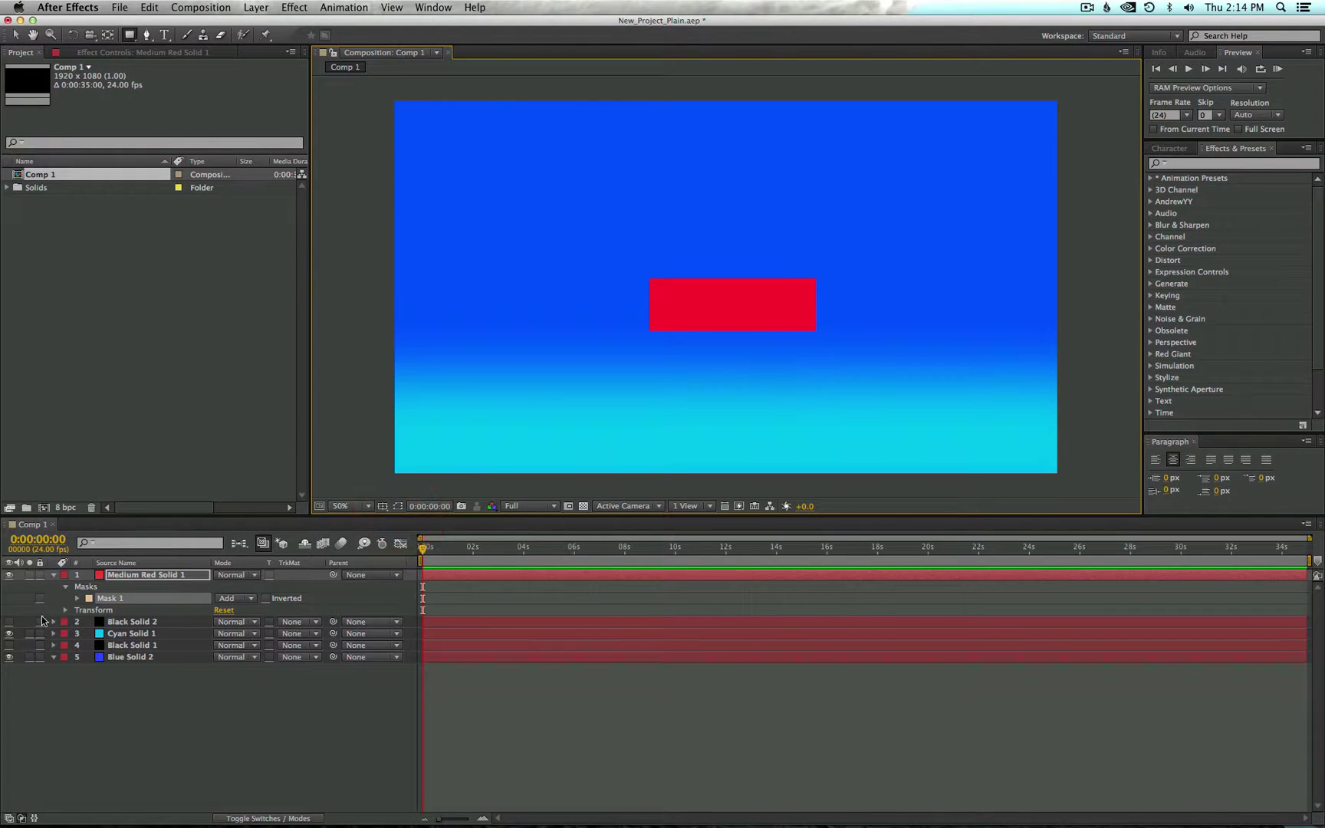
# Draw a thin, wide elliptical mask on the hidden upper black solid, just below the red rectangle and about as wide
pyautogui.click(151, 625)
pyautogui.moveTo(129, 34); pyautogui.dragTo(176, 65)
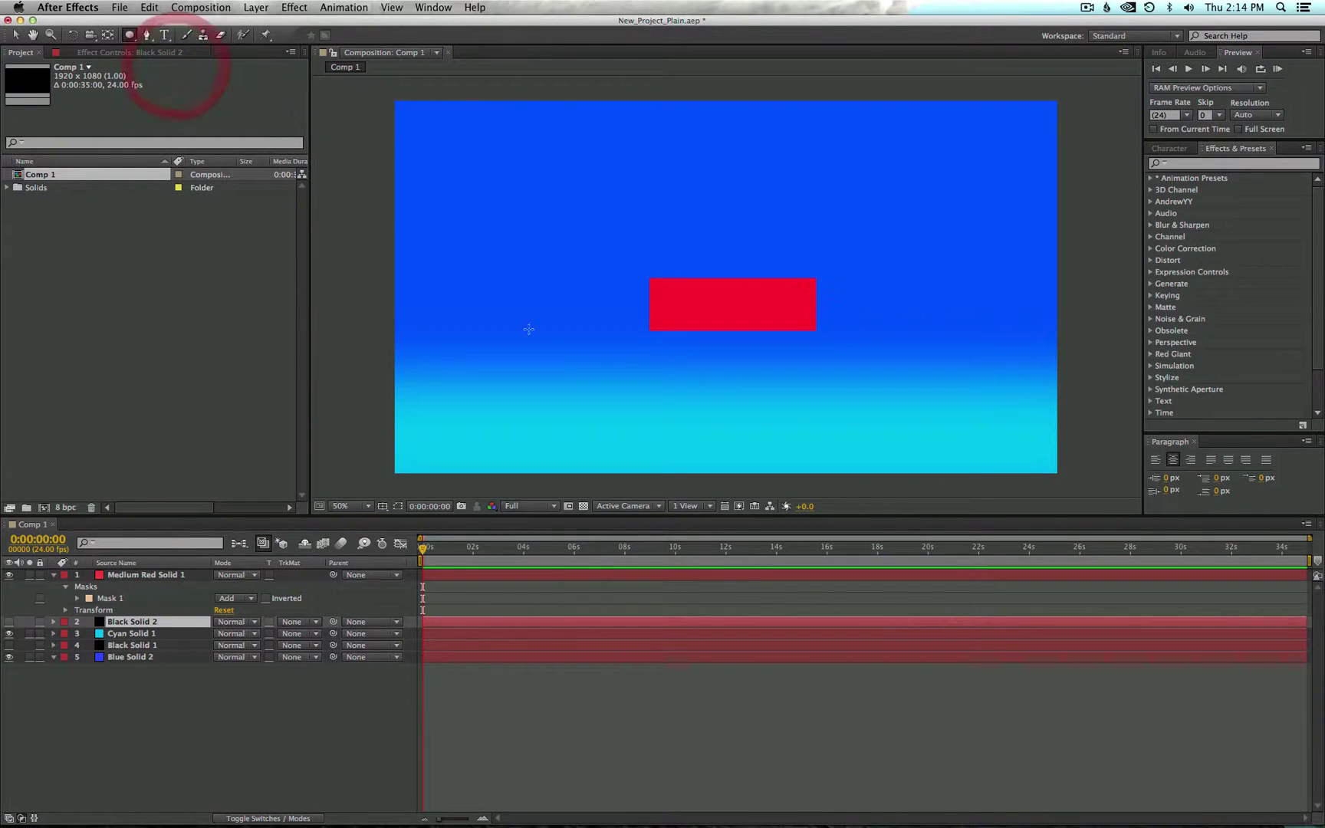
pyautogui.moveTo(640, 367); pyautogui.dragTo(814, 375)
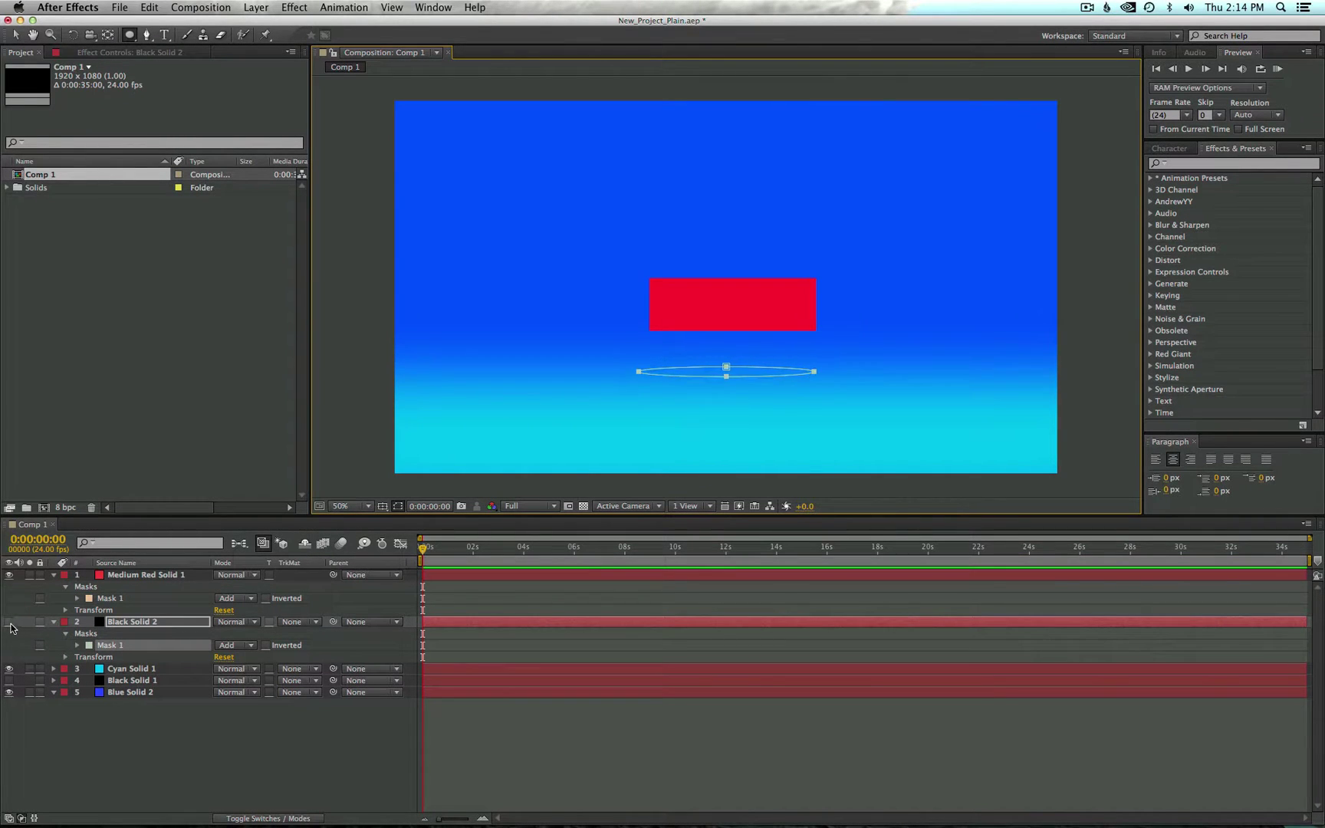
# Show the upper black solid and set its elliptical mask's feather to 89 pixels
pyautogui.click(9, 623)
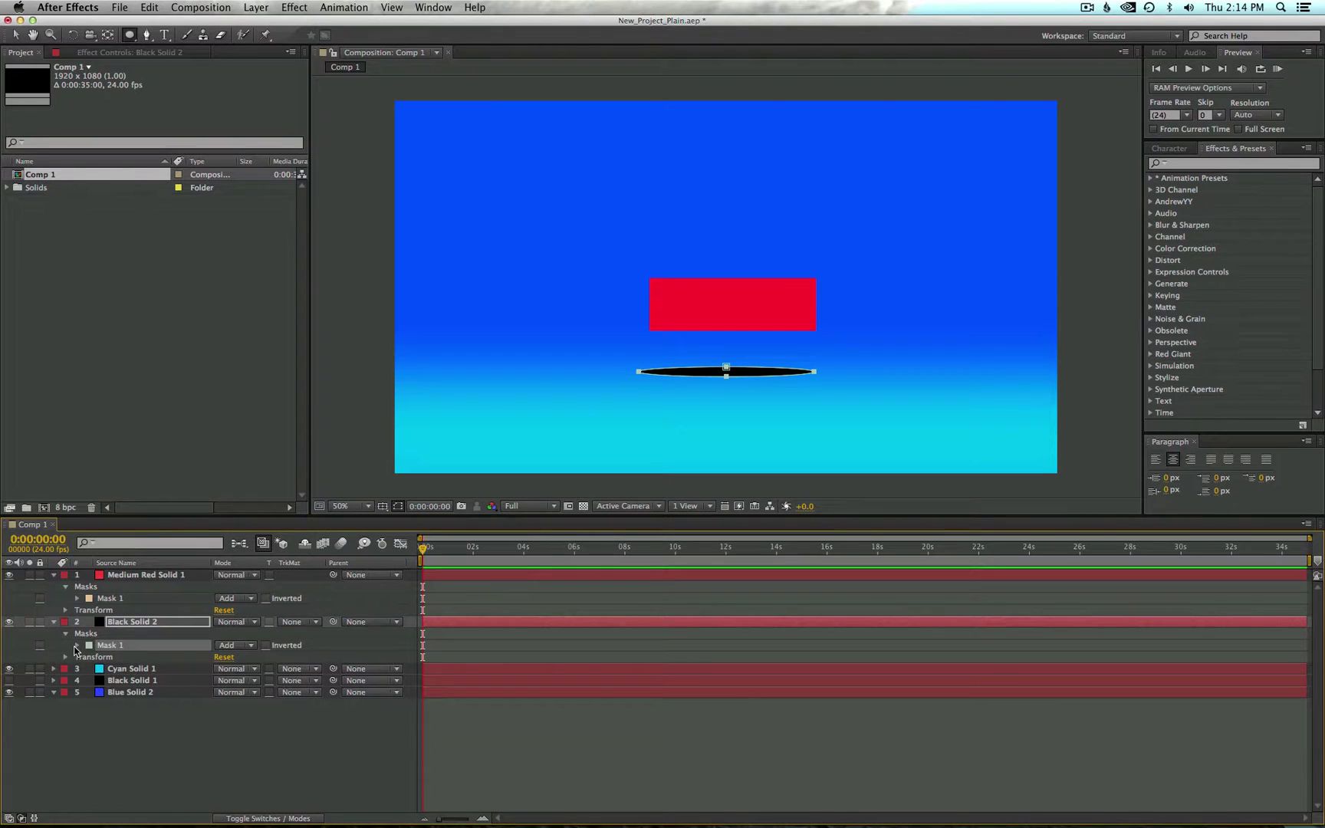
pyautogui.click(75, 649)
pyautogui.moveTo(233, 670); pyautogui.dragTo(291, 668)
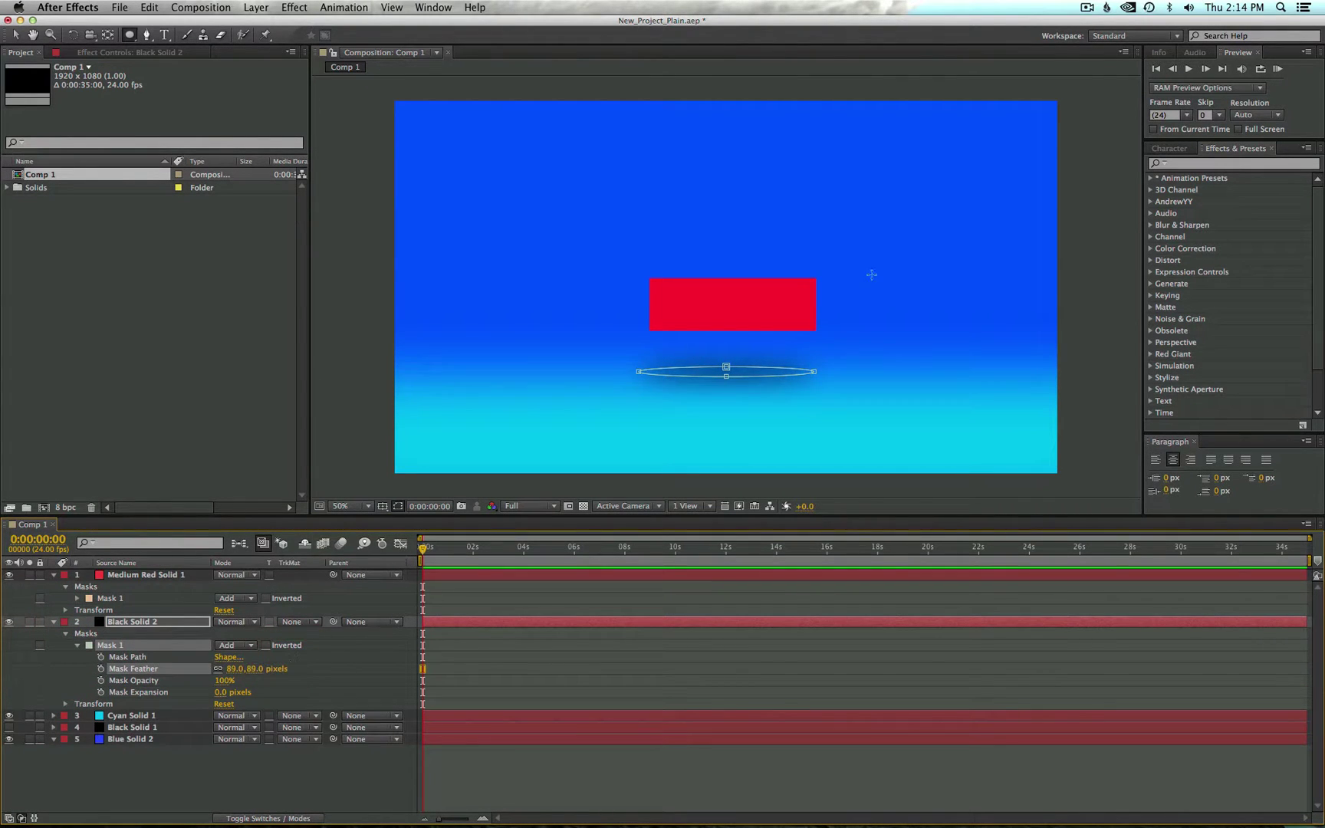
# Stretch the black solid's elliptical shadow mask horizontally at both ends so it extends beyond the red rectangle's sides
pyautogui.press('v')
pyautogui.doubleClick(811, 371)
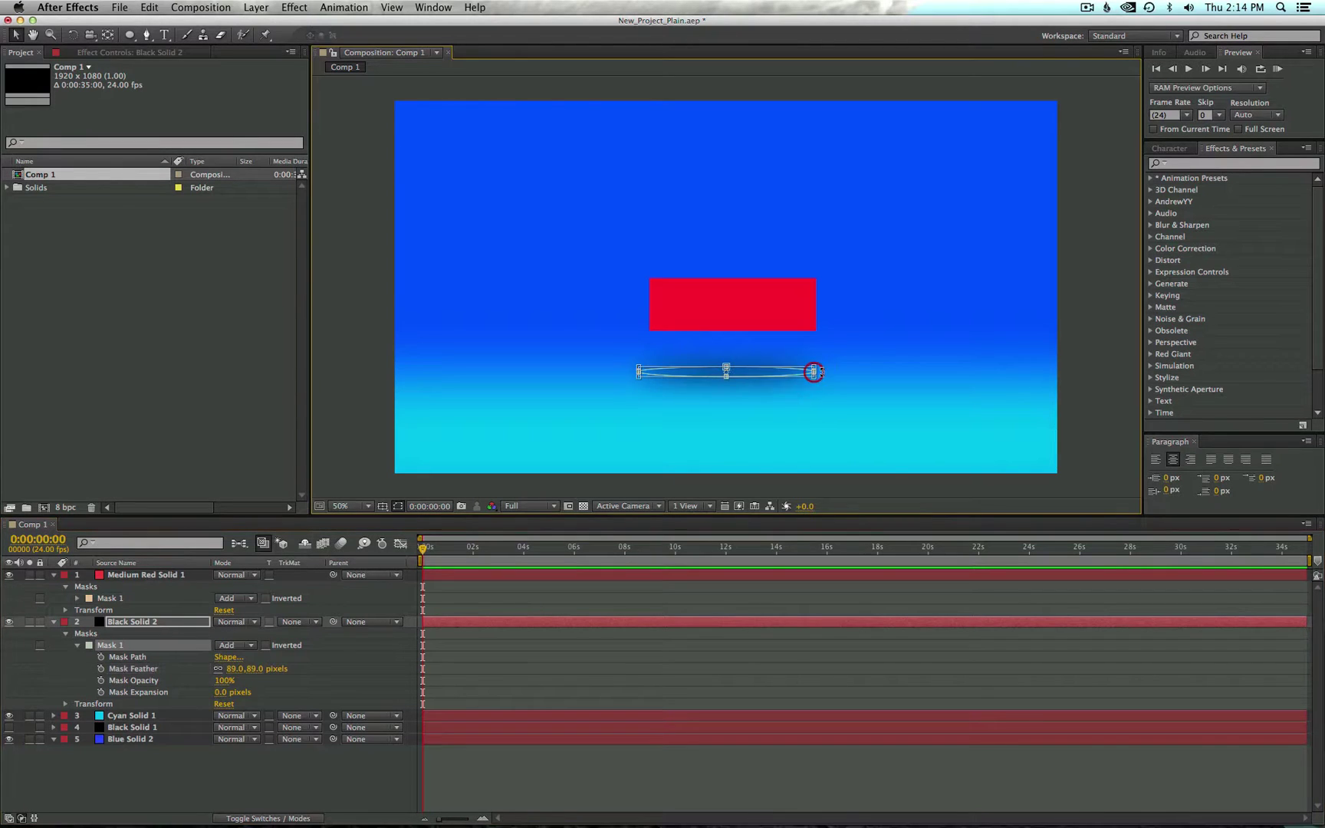
pyautogui.moveTo(814, 371); pyautogui.dragTo(844, 367)
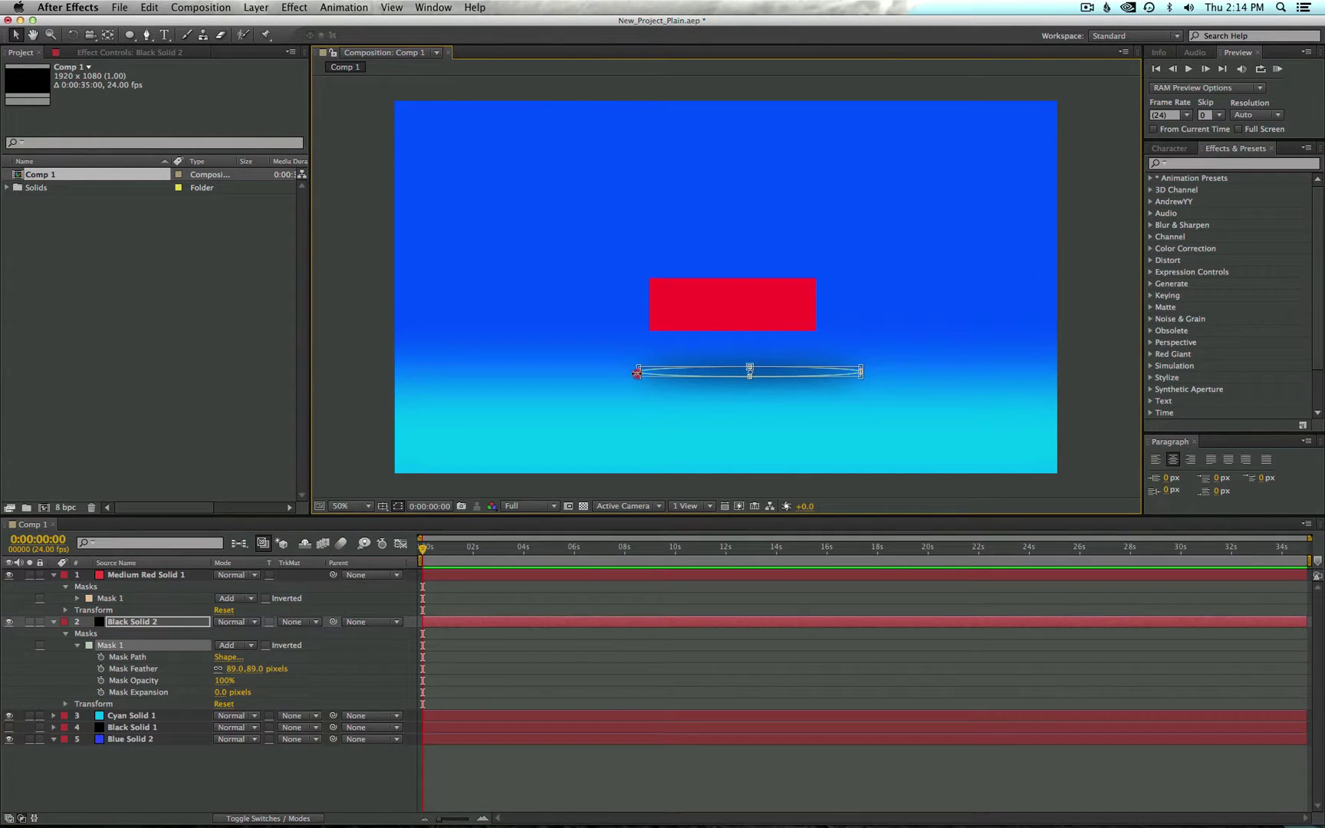
pyautogui.moveTo(636, 374)
pyautogui.mouseDown()
pyautogui.moveTo(591, 370)
pyautogui.moveTo(658, 369)
pyautogui.mouseUp()
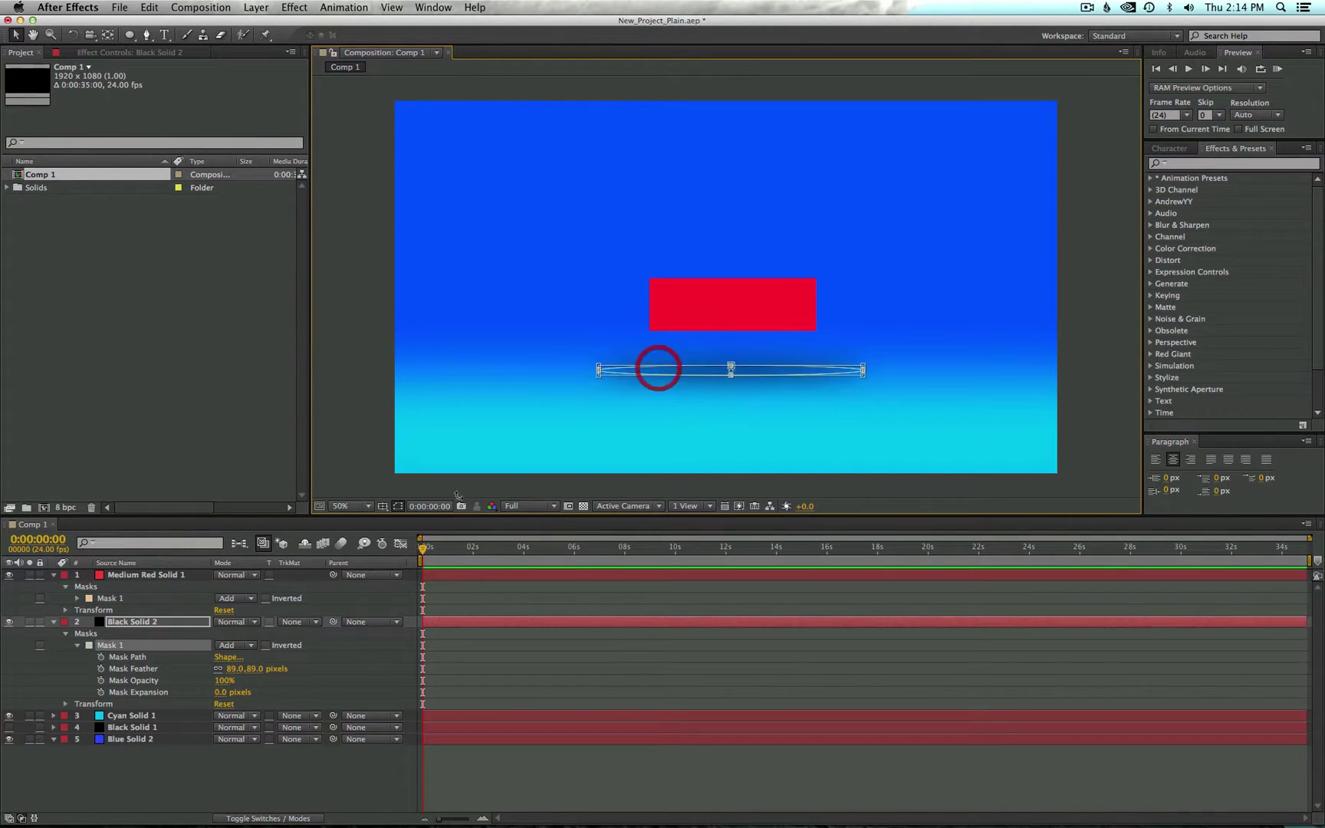
# Set the shadow mask's opacity to 59% and collapse the layers' expanded mask properties
pyautogui.moveTo(222, 681); pyautogui.dragTo(213, 682)
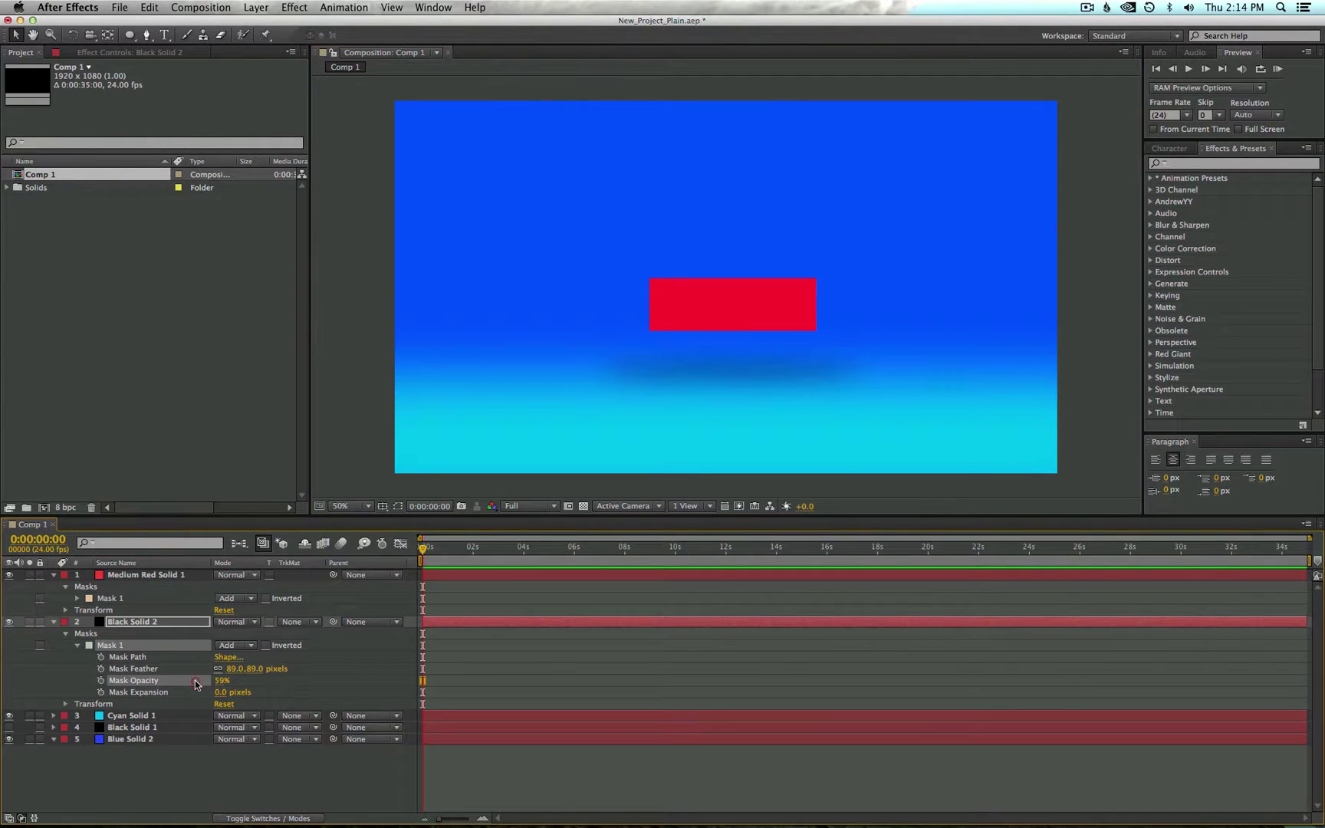
pyautogui.press('u')
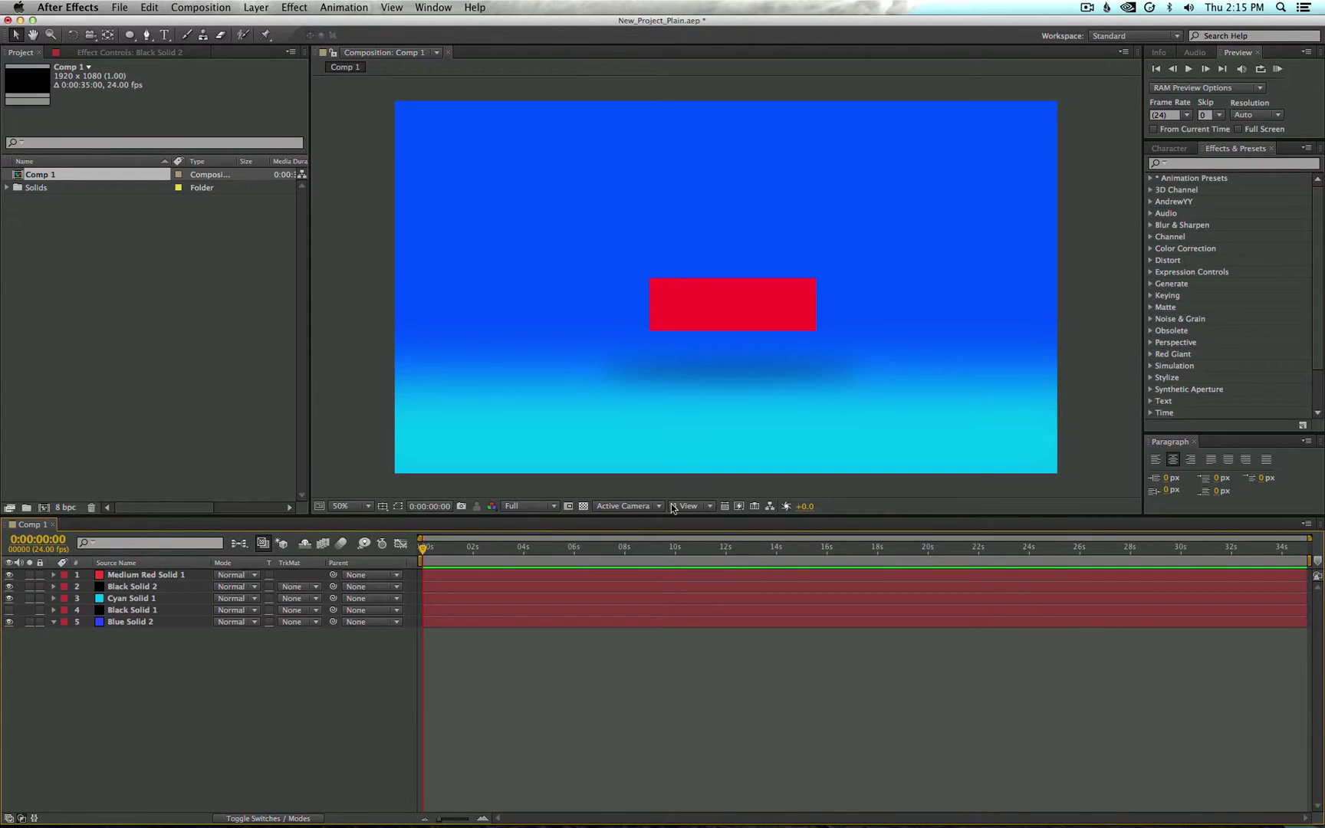
# Move the current time to 0:00:01:10 in the composition's timeline
pyautogui.moveTo(430, 551); pyautogui.dragTo(459, 565)
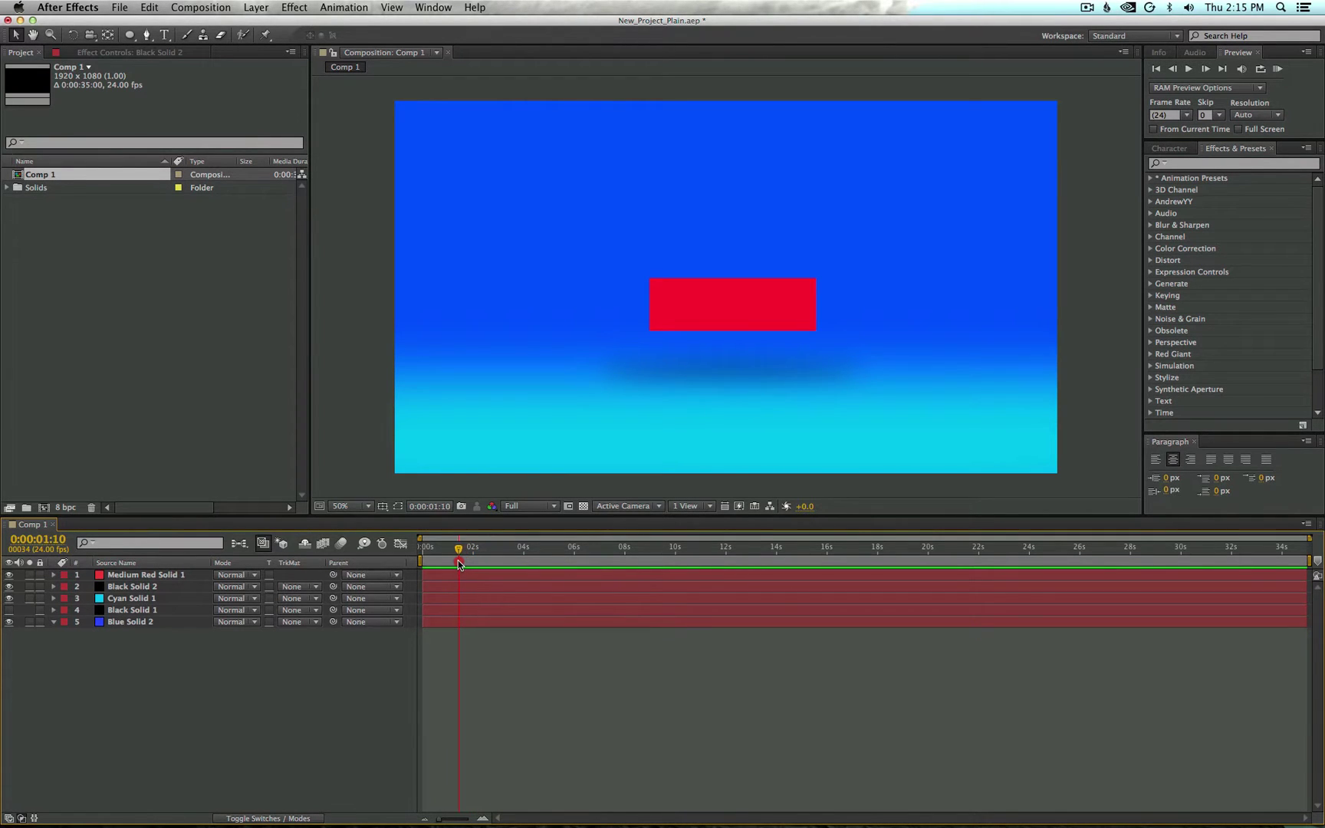